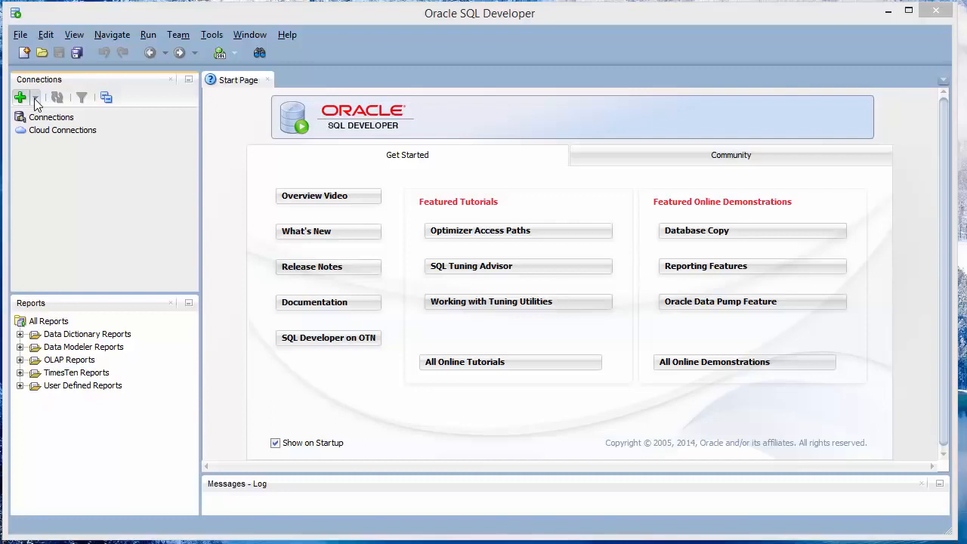
# - Create a 'BTM 382 - system' connection for user system with a saved password, test it and connect
pyautogui.click(34, 98)
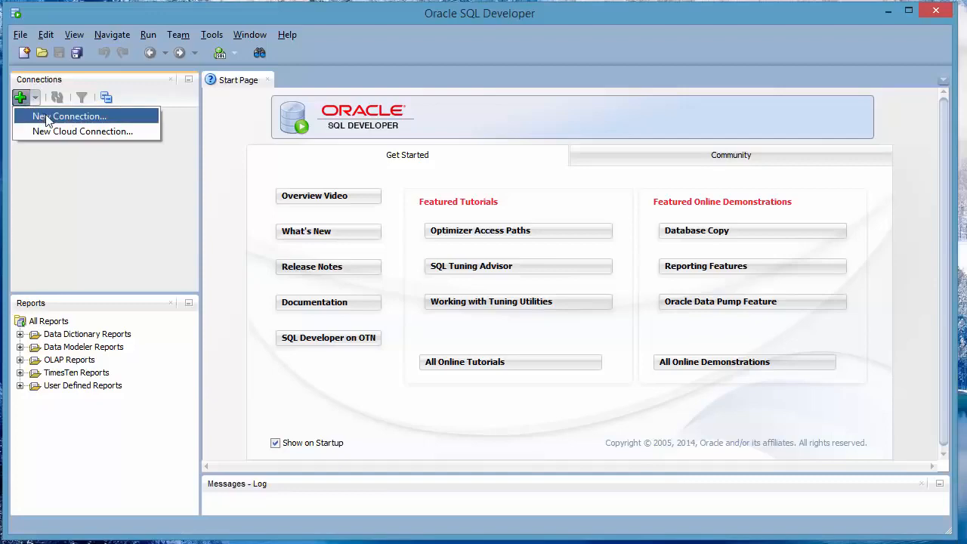
pyautogui.click(47, 117)
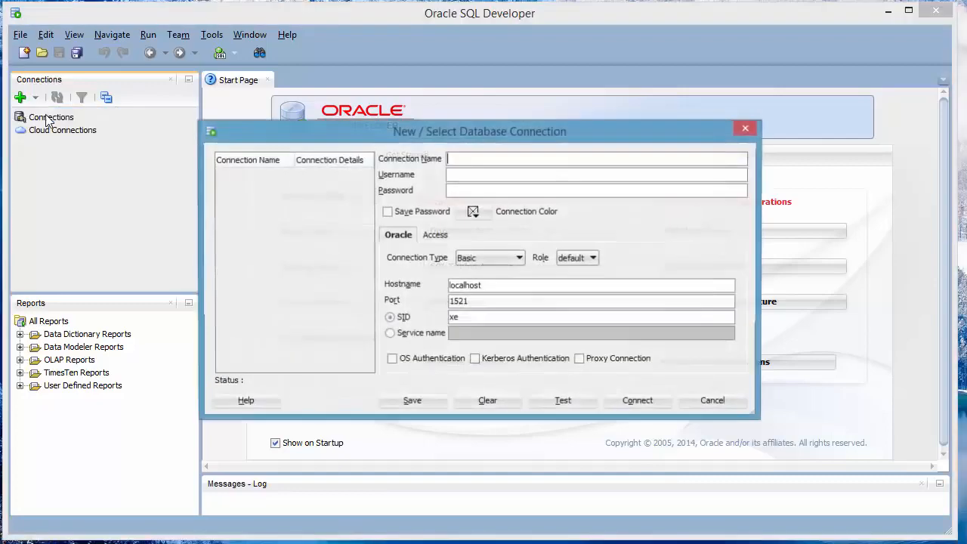
pyautogui.click(530, 164)
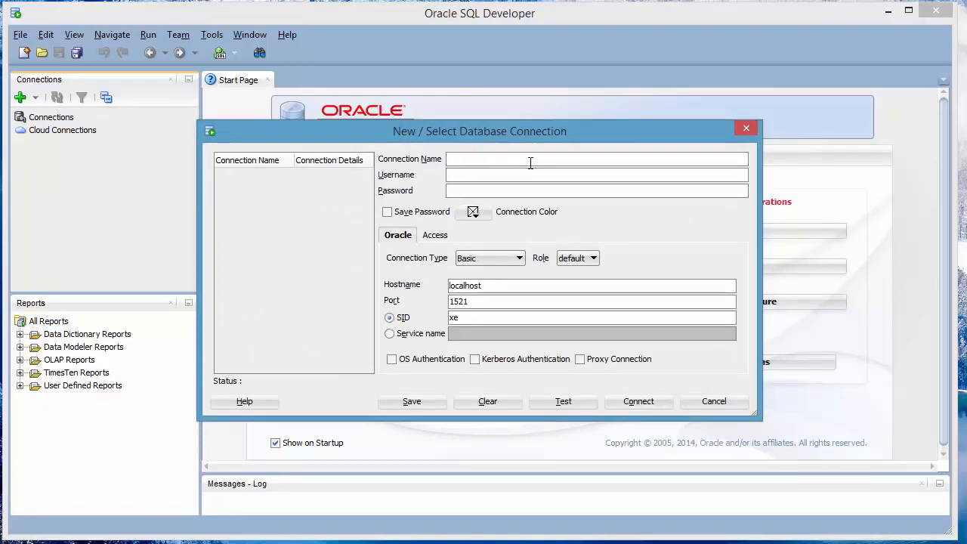
pyautogui.write('BTM 382 - system')
pyautogui.press('Tab')
pyautogui.write('system')
pyautogui.press('Tab')
pyautogui.write('•••••')
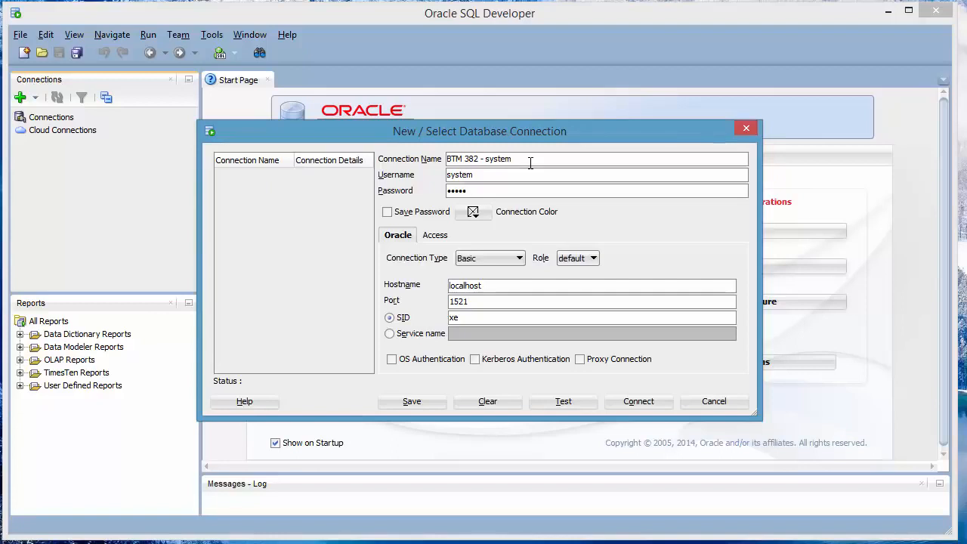
pyautogui.click(386, 212)
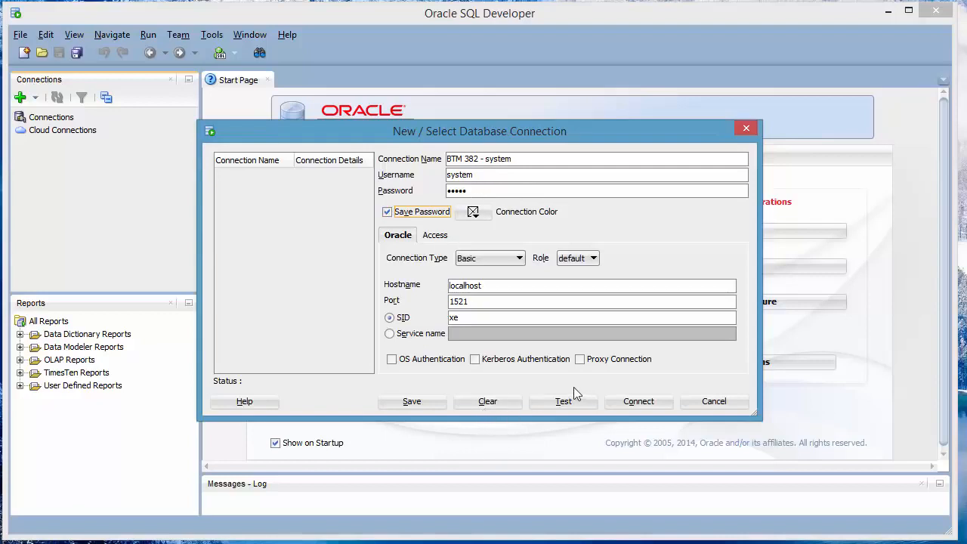
pyautogui.click(565, 401)
pyautogui.click(641, 402)
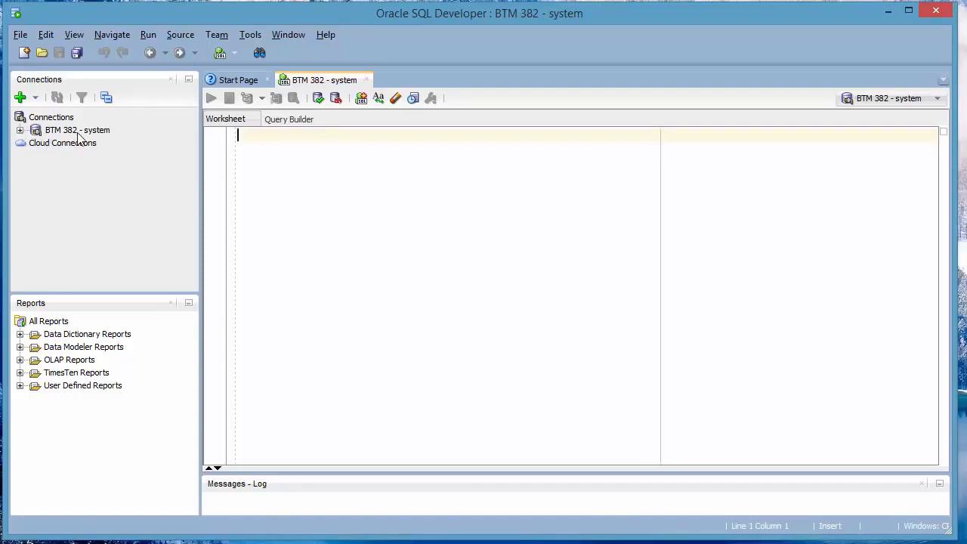
# - Expand the BTM 382 - system connection, close the Reports panel and select Other Users
pyautogui.click(20, 130)
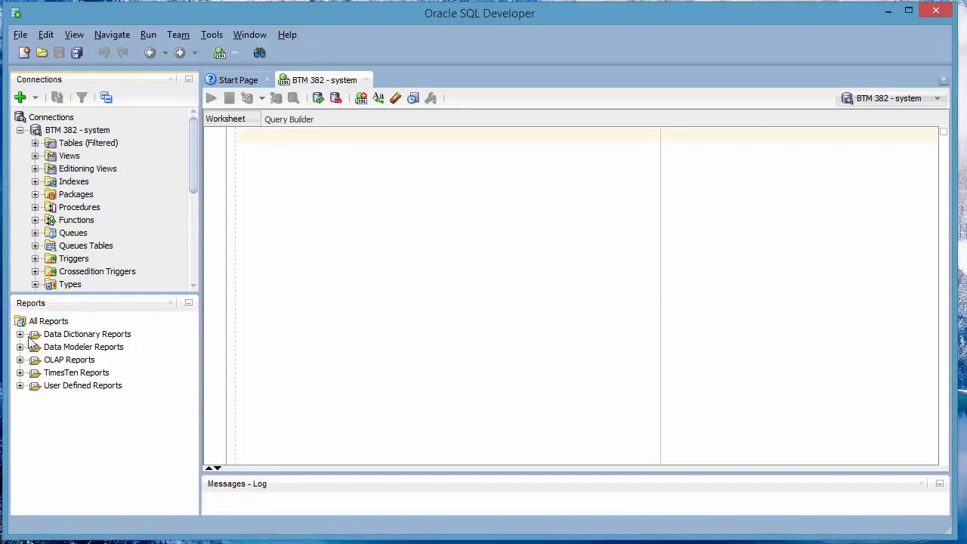
pyautogui.click(171, 302)
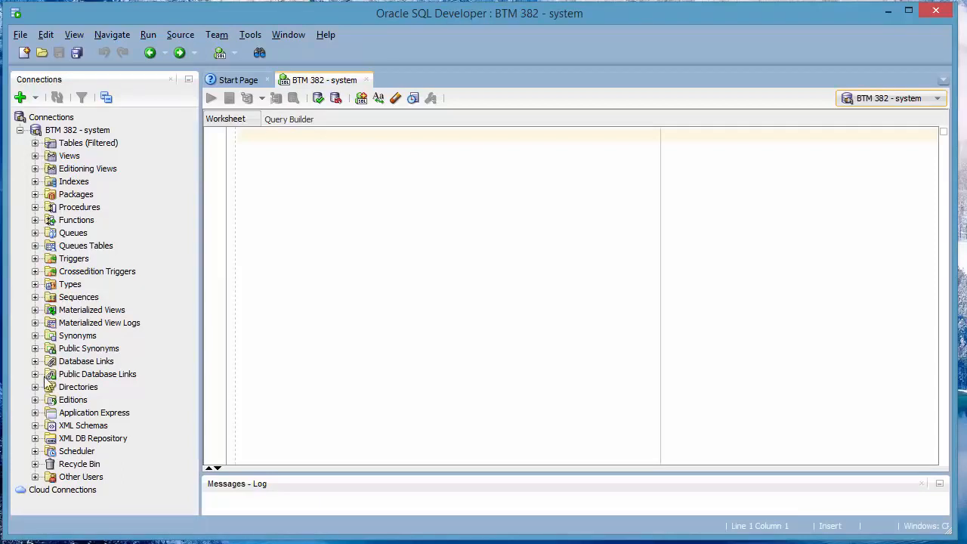
pyautogui.click(73, 479)
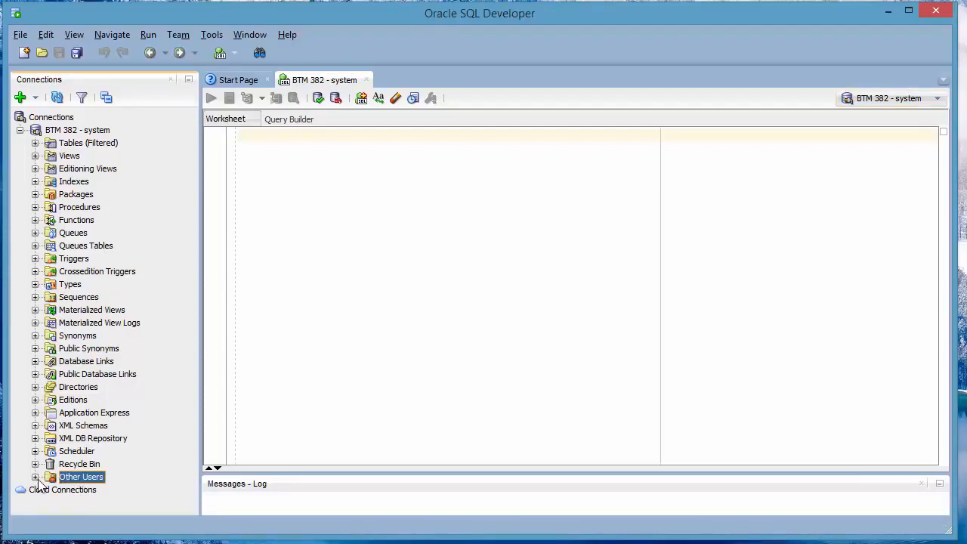
# - Create database user 'tripartio' with a confirmed password and apply it
pyautogui.rightClick(88, 481)
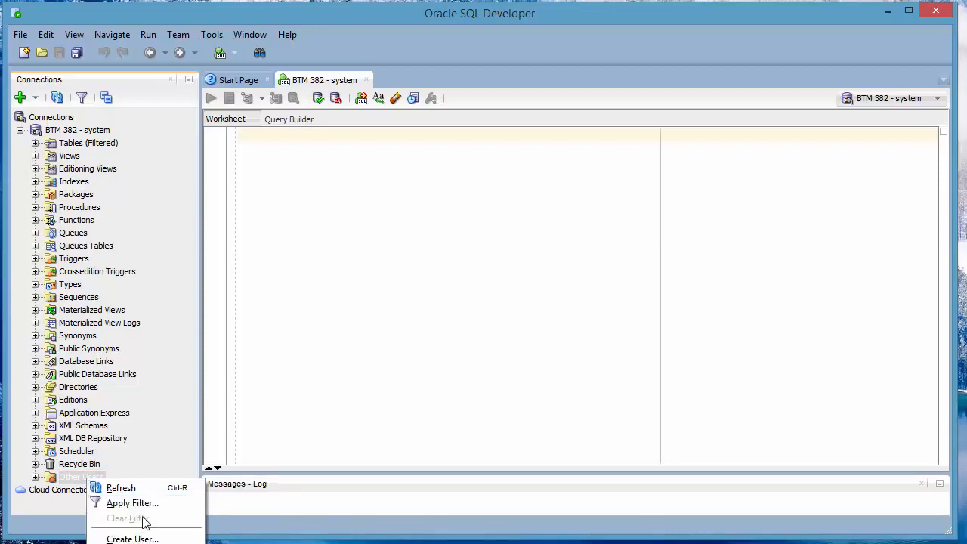
pyautogui.click(142, 539)
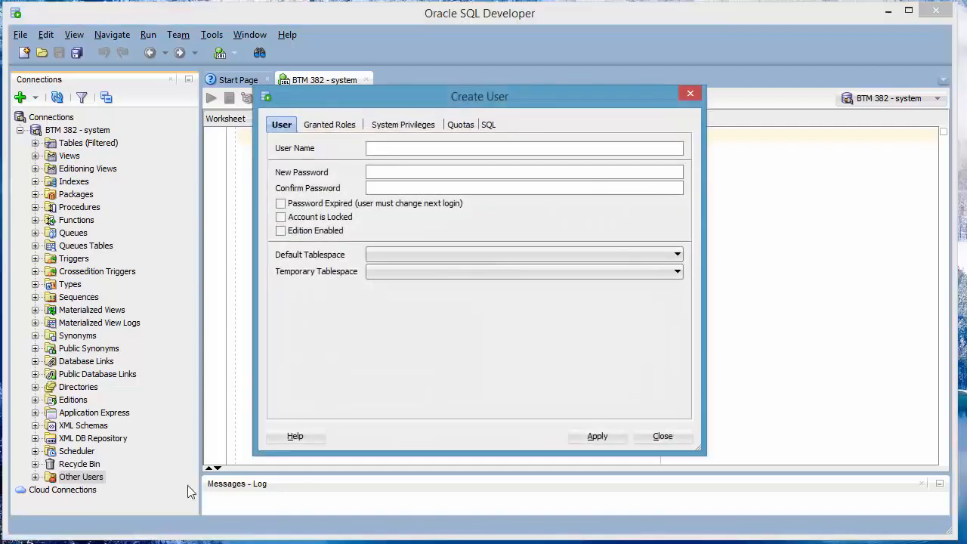
pyautogui.click(417, 148)
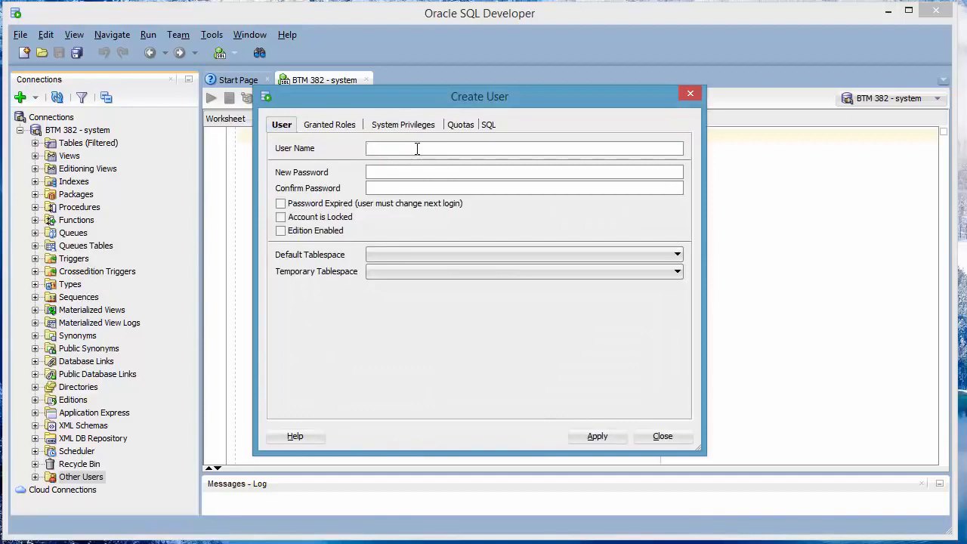
pyautogui.write('tripartio')
pyautogui.write('tr')
pyautogui.click(596, 437)
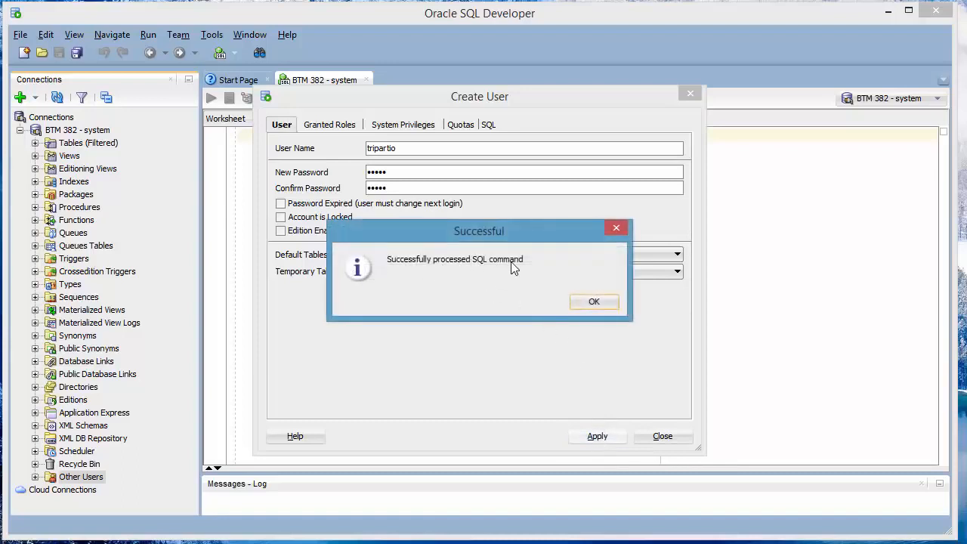
pyautogui.click(594, 302)
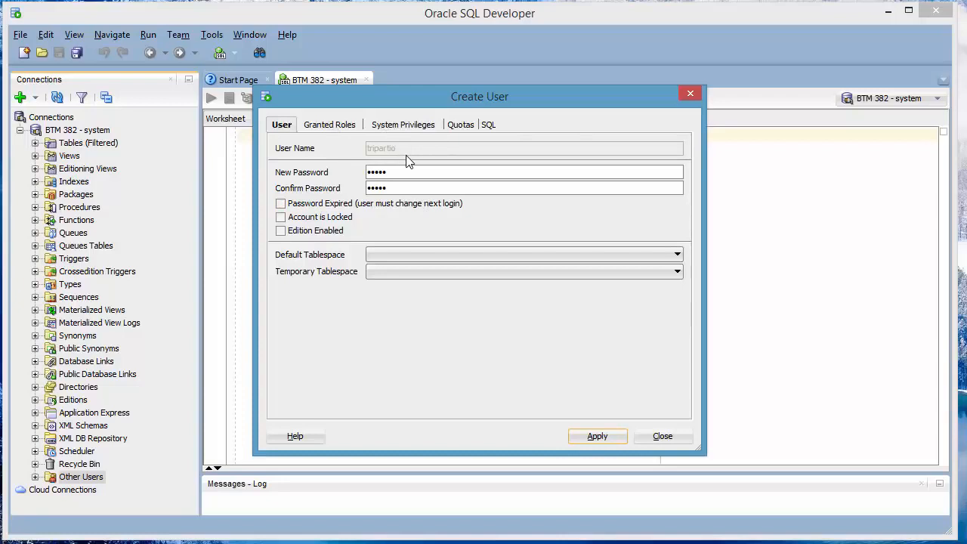
# - Try granting all roles to the new user, dismiss the ORA-01918 error and close the dialog
pyautogui.click(335, 127)
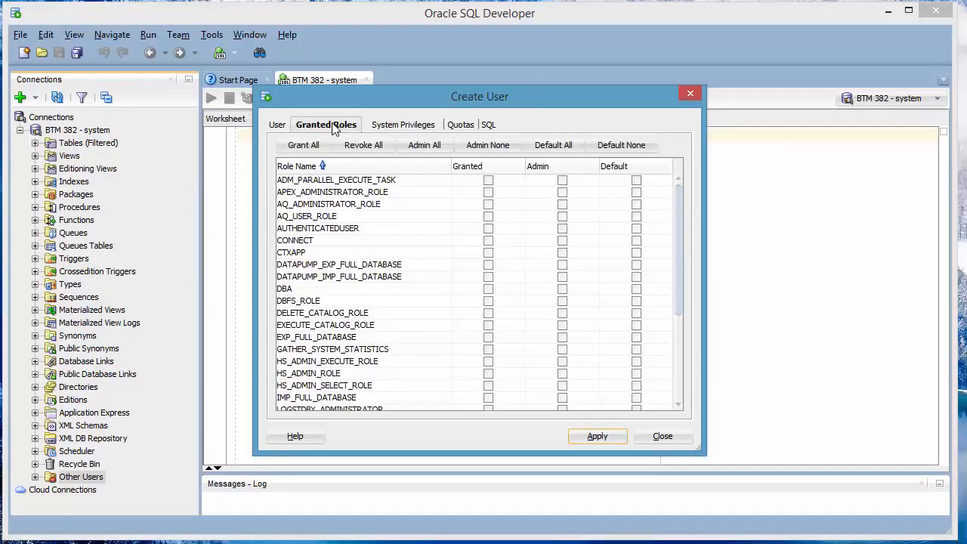
pyautogui.click(311, 148)
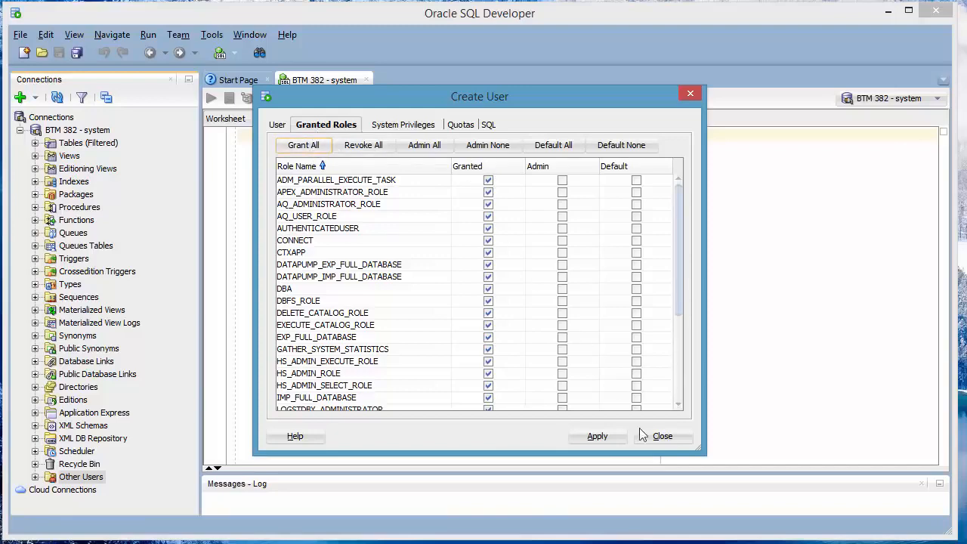
pyautogui.click(597, 437)
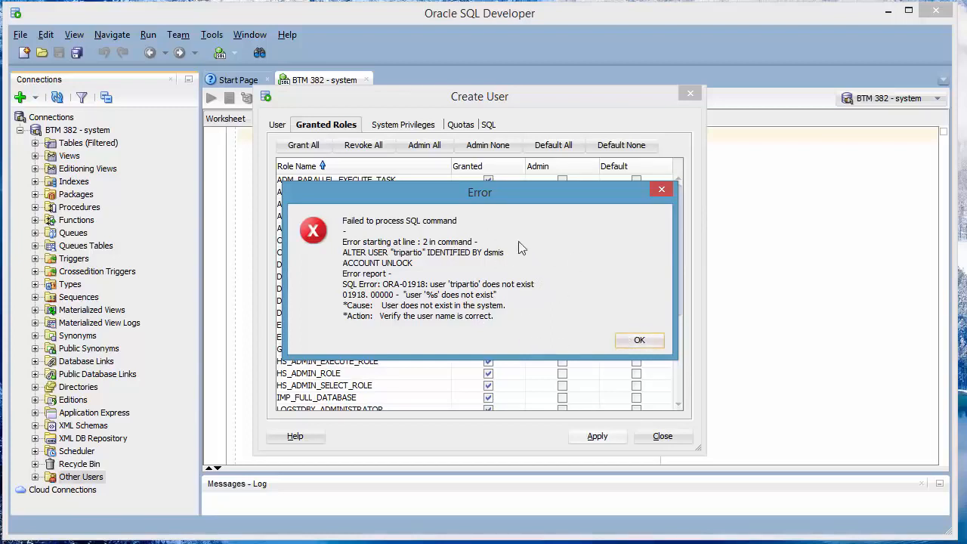
pyautogui.click(639, 341)
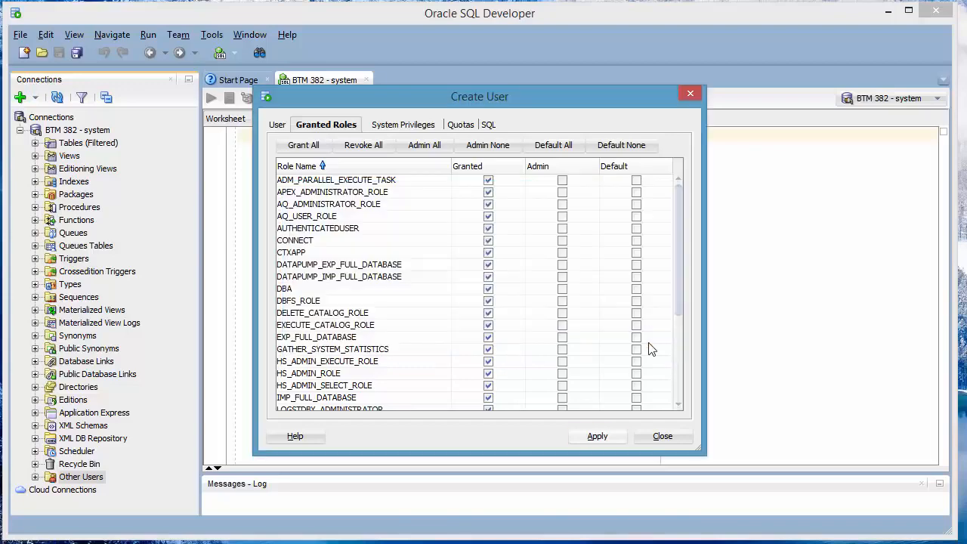
pyautogui.click(662, 436)
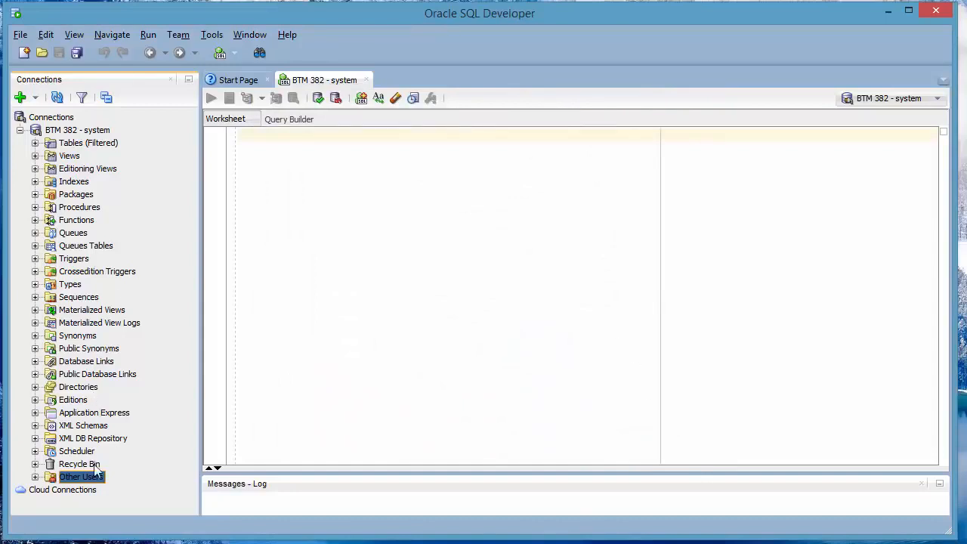
# - Expand Other Users and open the new user in the Edit User dialog
pyautogui.click(35, 477)
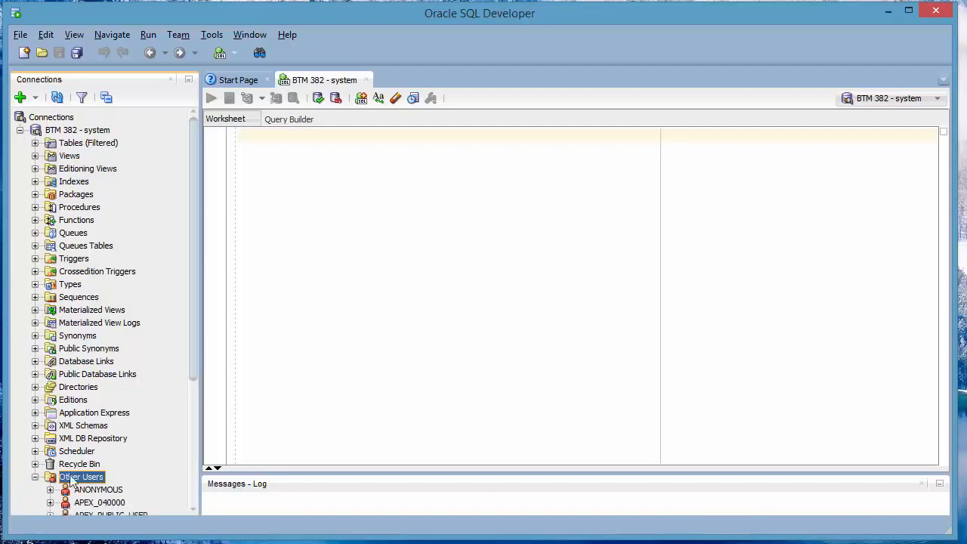
pyautogui.moveTo(194, 382); pyautogui.dragTo(189, 509)
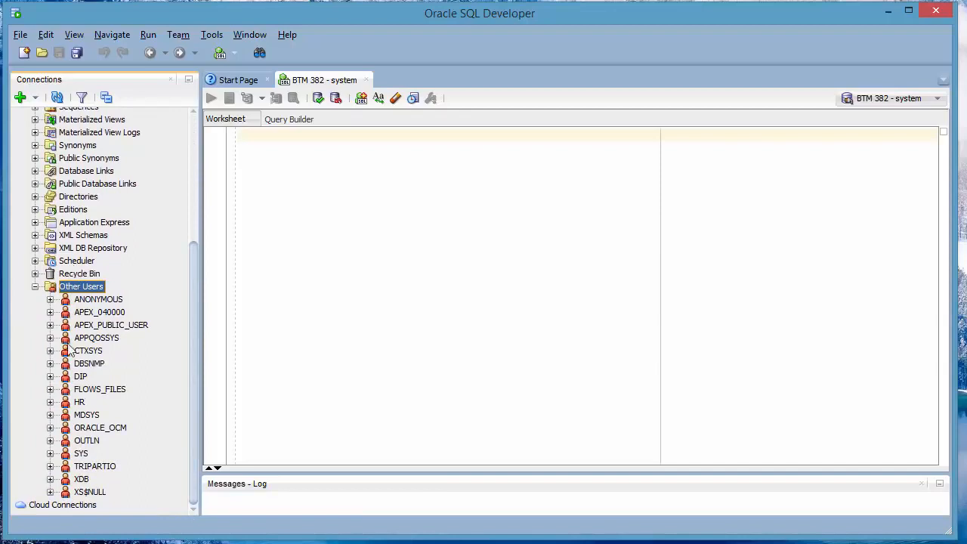
pyautogui.click(91, 467)
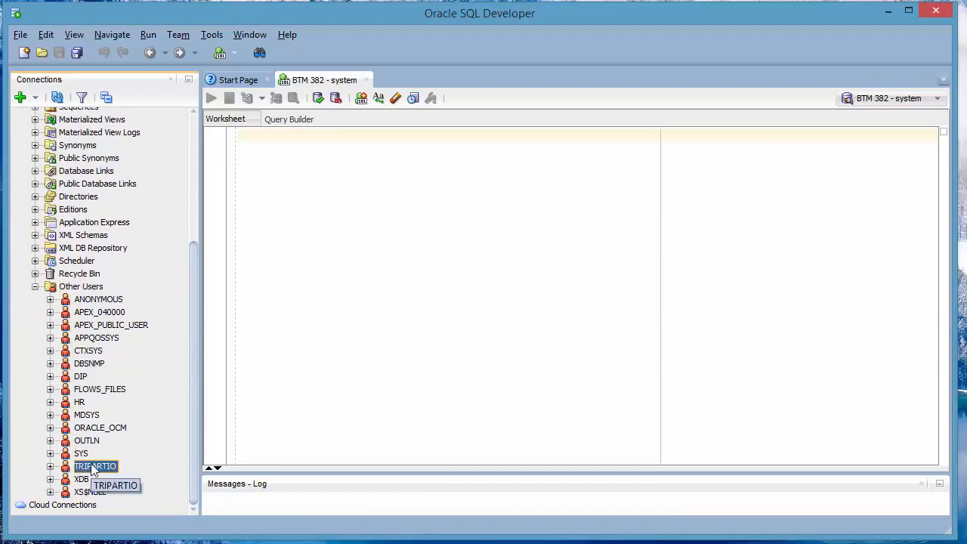
pyautogui.rightClick(89, 469)
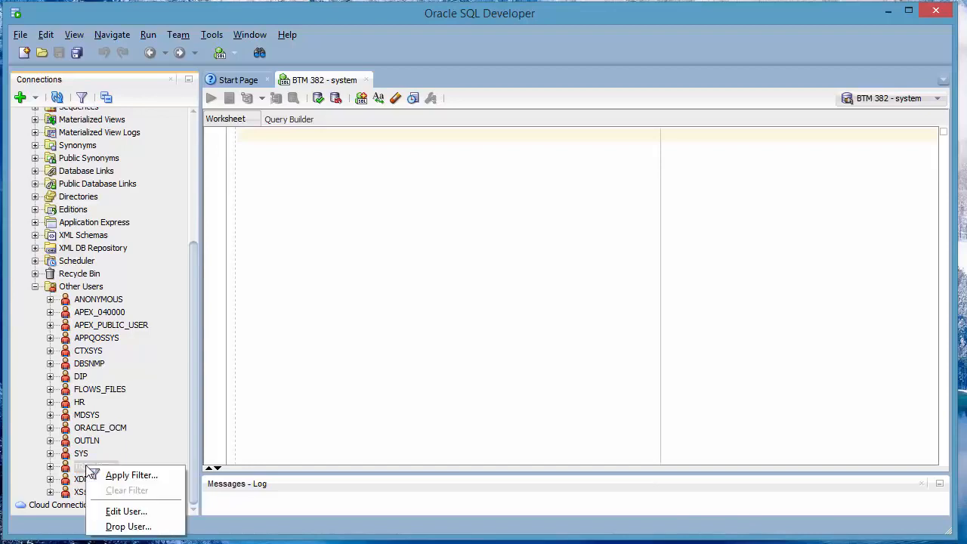
pyautogui.click(127, 512)
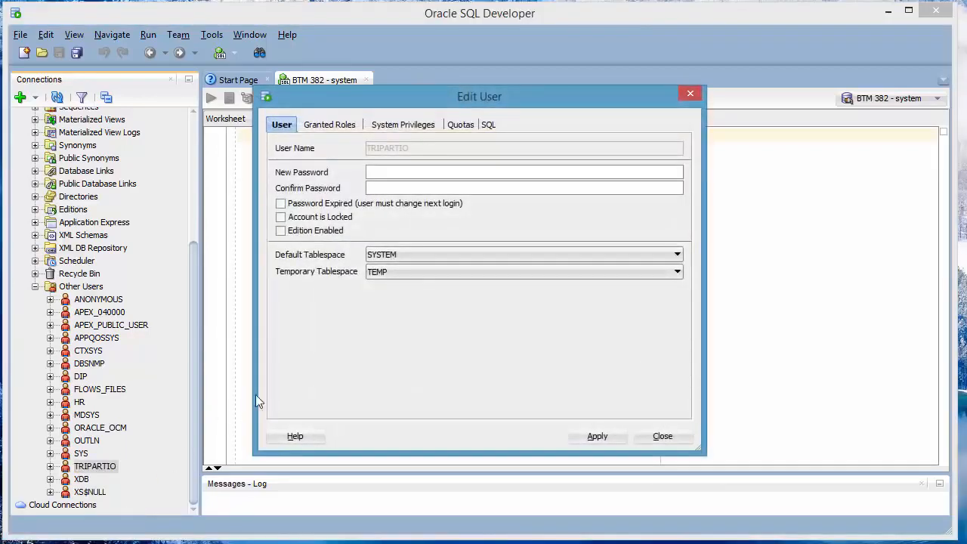
# - Grant all roles to the user, apply successfully, and show the System Privileges list
pyautogui.click(335, 127)
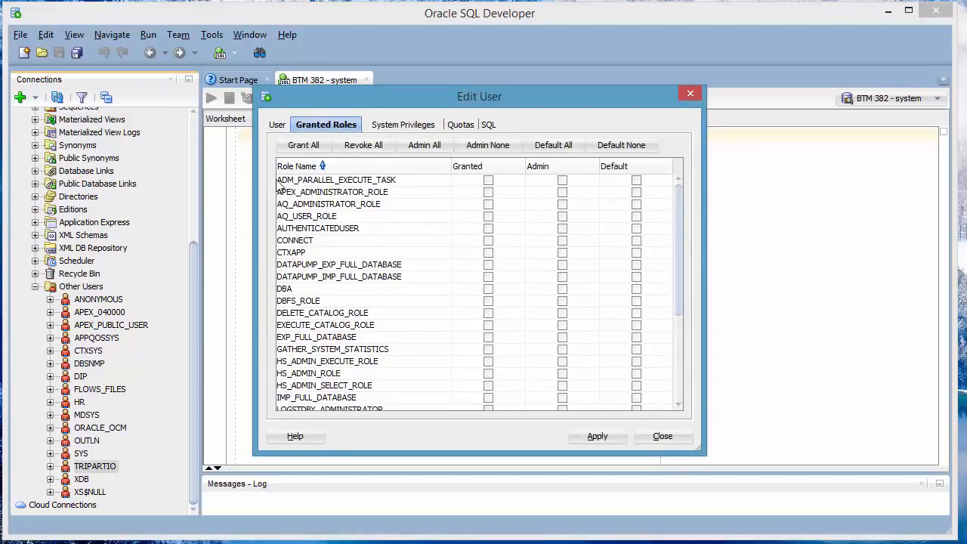
pyautogui.click(304, 146)
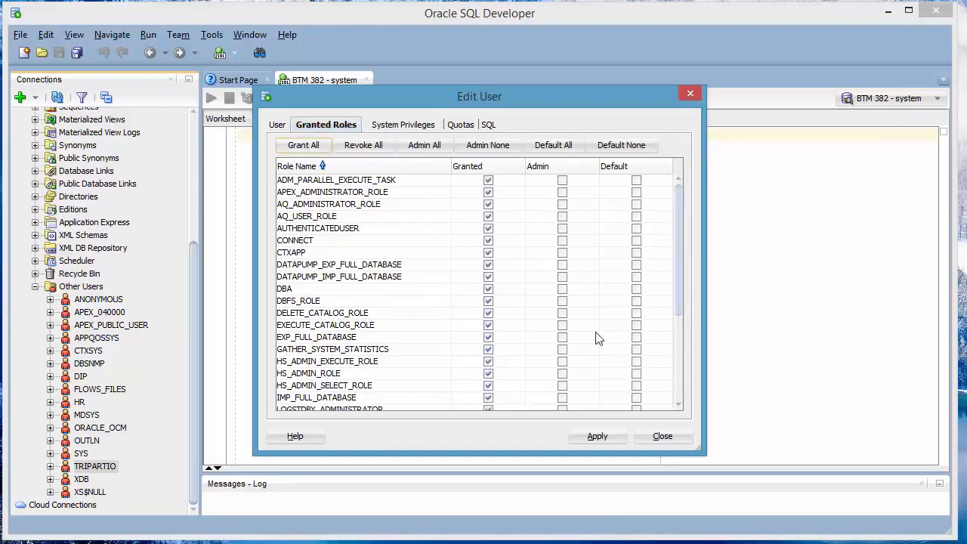
pyautogui.click(605, 436)
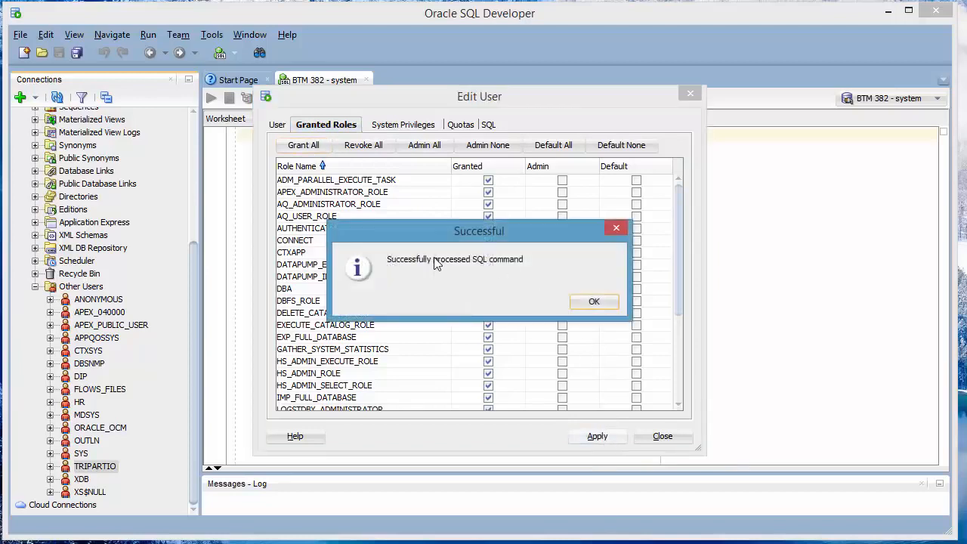
pyautogui.click(594, 302)
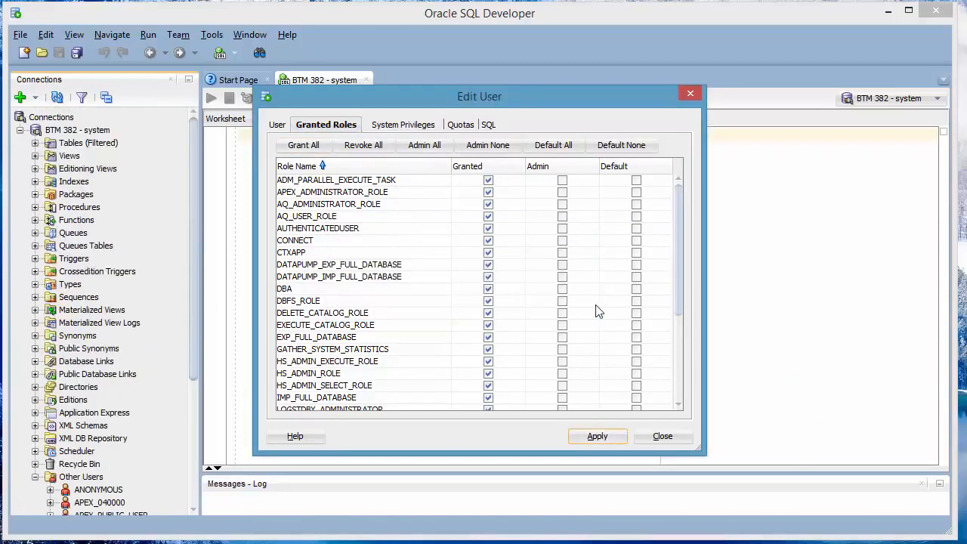
pyautogui.click(383, 127)
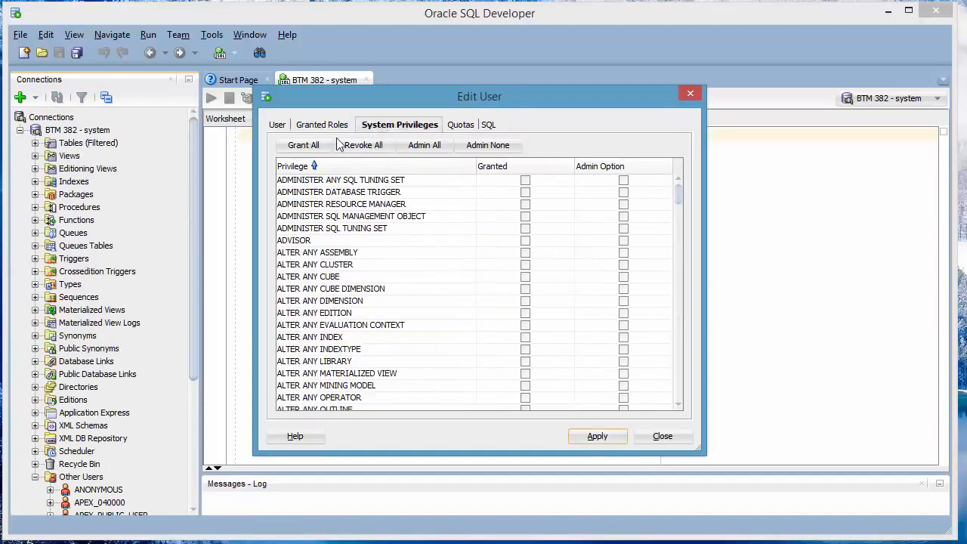
# - Try granting all system privileges, dismiss the ORA-01031 error, and close the user editor
pyautogui.click(311, 147)
pyautogui.click(596, 436)
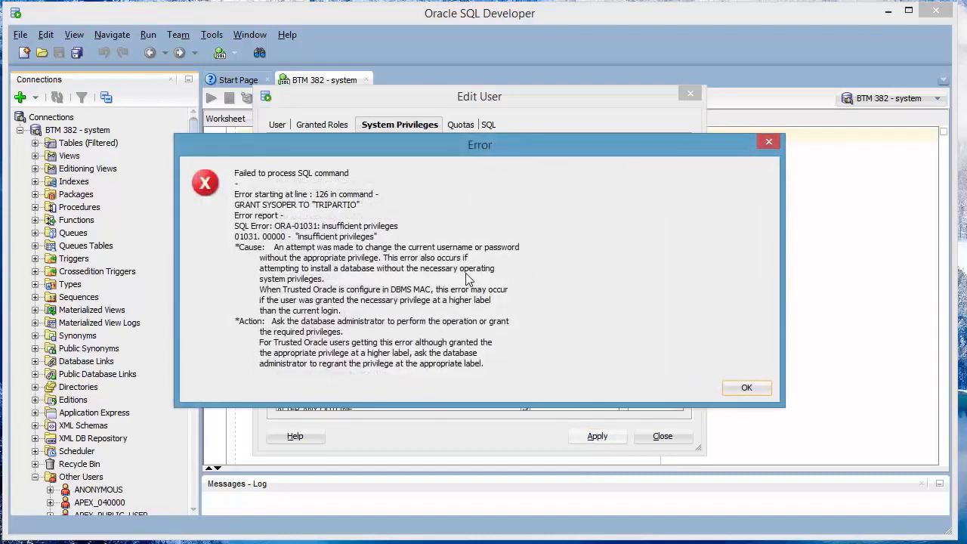
pyautogui.click(748, 388)
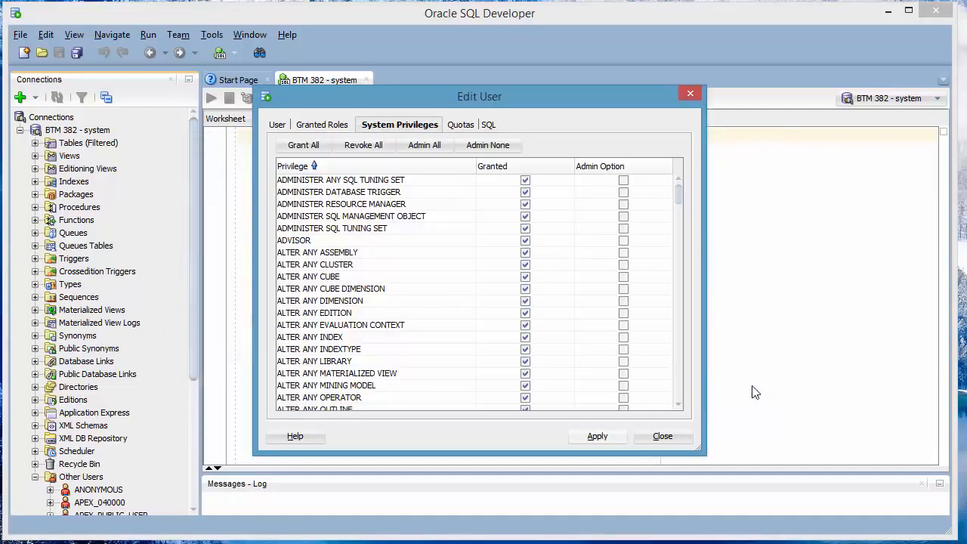
pyautogui.click(664, 436)
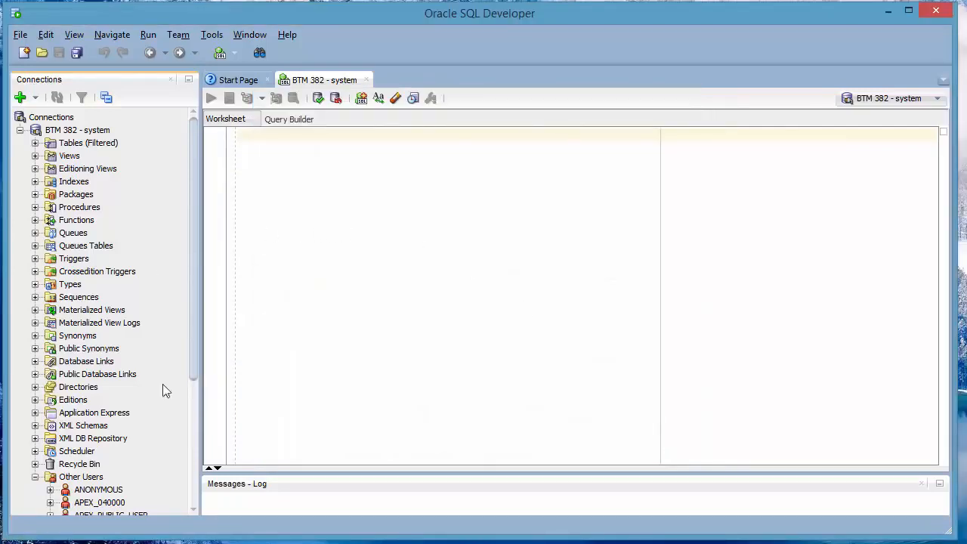
pyautogui.scroll(-5, 194, 400)
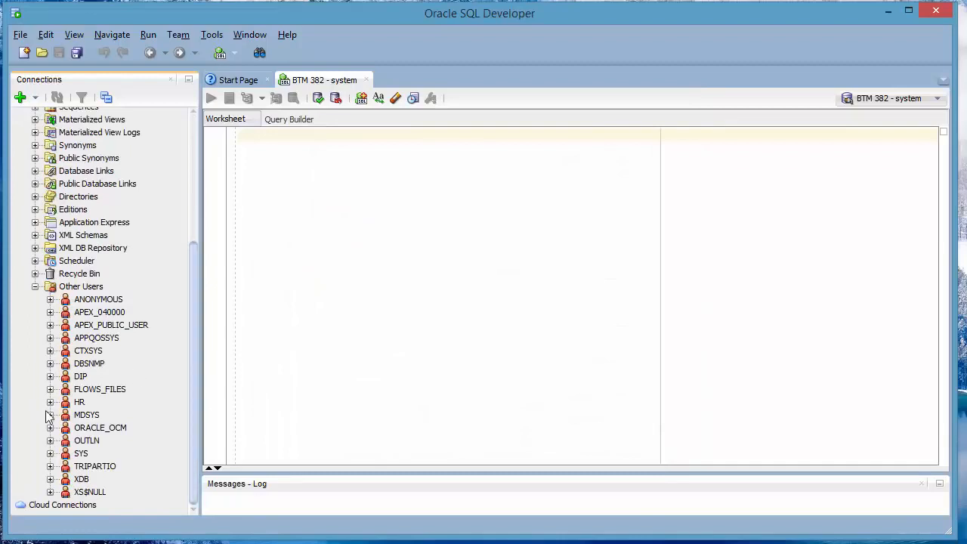
# - Reopen the user's editor to review its granted roles and system privileges, then close it
pyautogui.rightClick(100, 466)
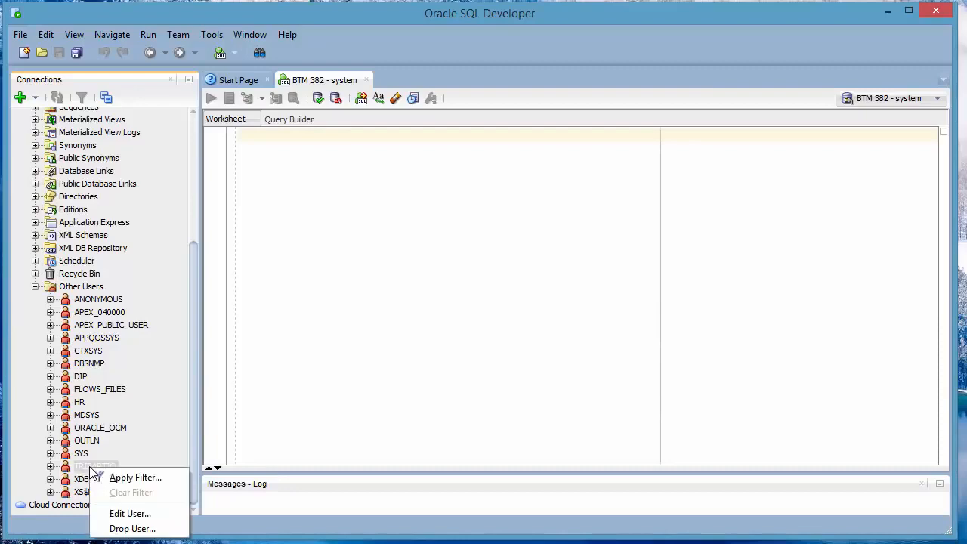
pyautogui.click(130, 514)
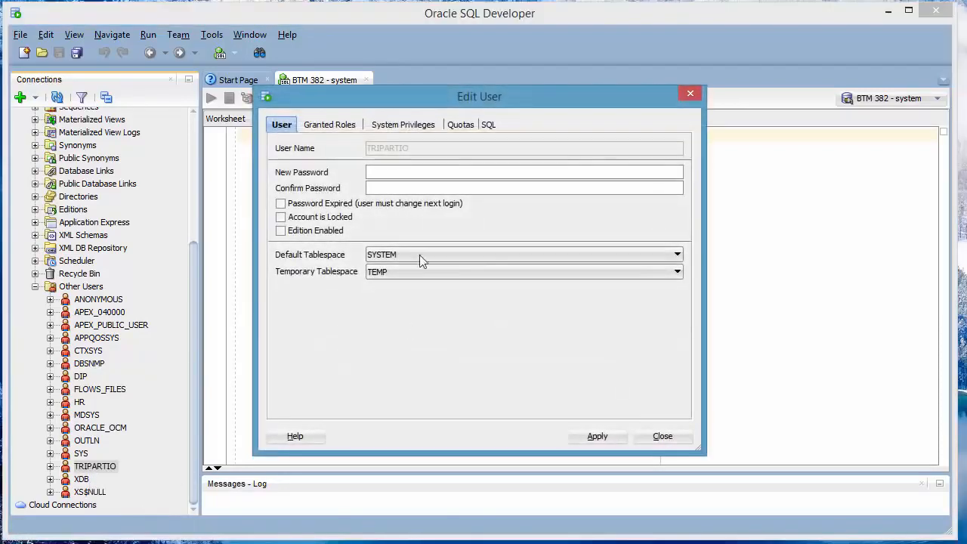
pyautogui.click(329, 126)
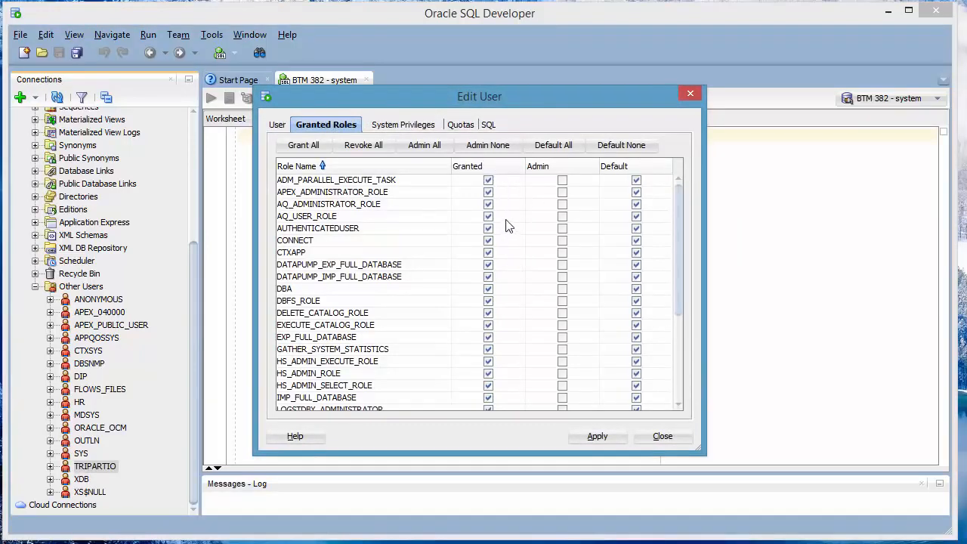
pyautogui.scroll(-4, 679, 344)
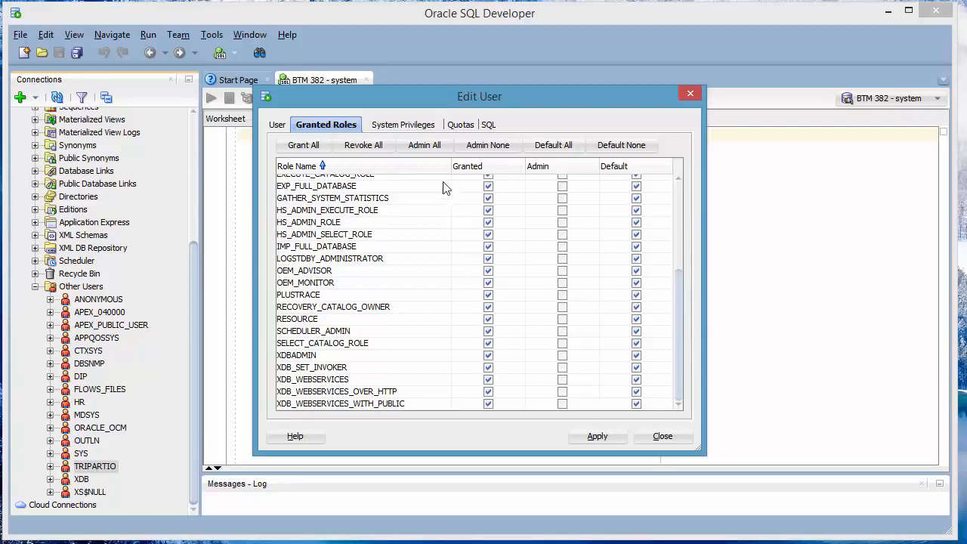
pyautogui.click(392, 126)
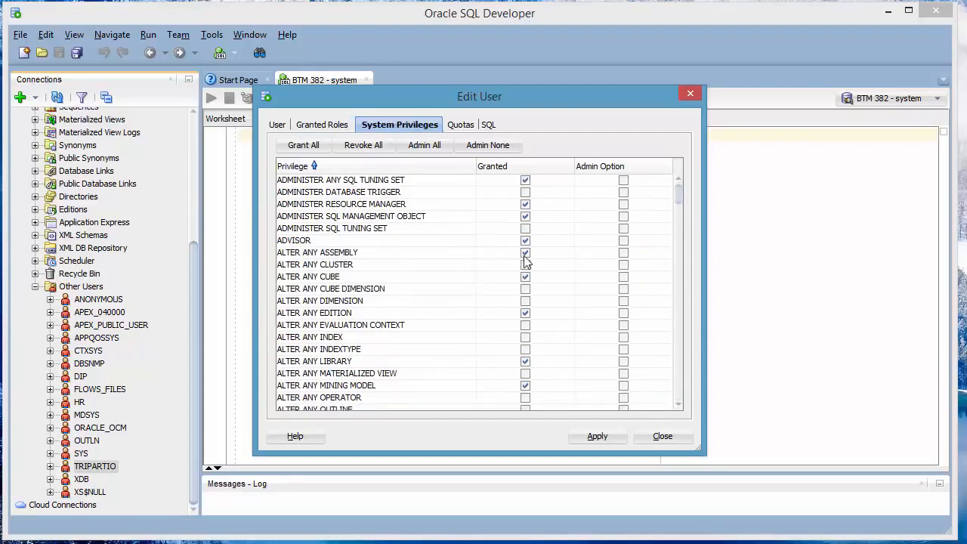
pyautogui.moveTo(679, 199); pyautogui.dragTo(688, 174)
pyautogui.click(677, 441)
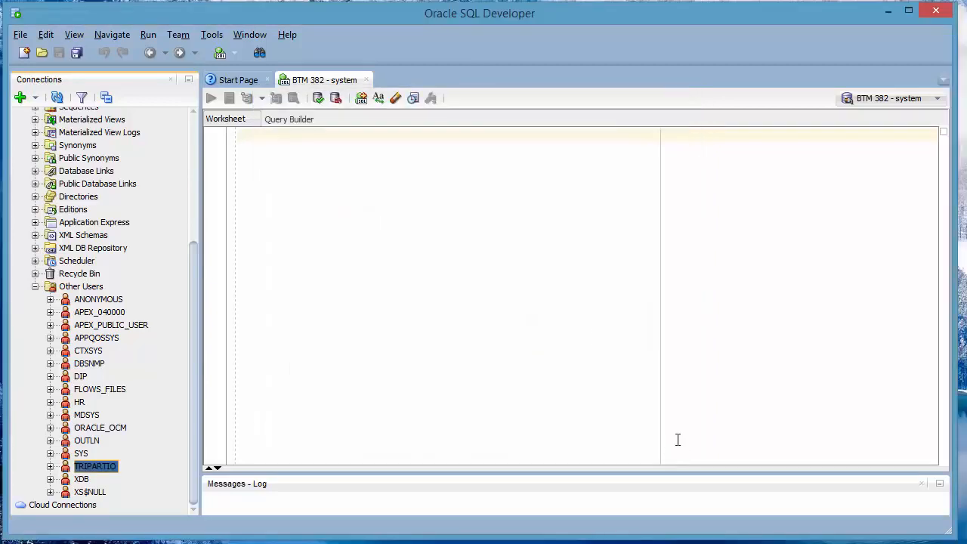
# - Collapse Other Users and expand the system connection's Tables (Filtered), listing tables like AQ$_QUEUES
pyautogui.click(35, 288)
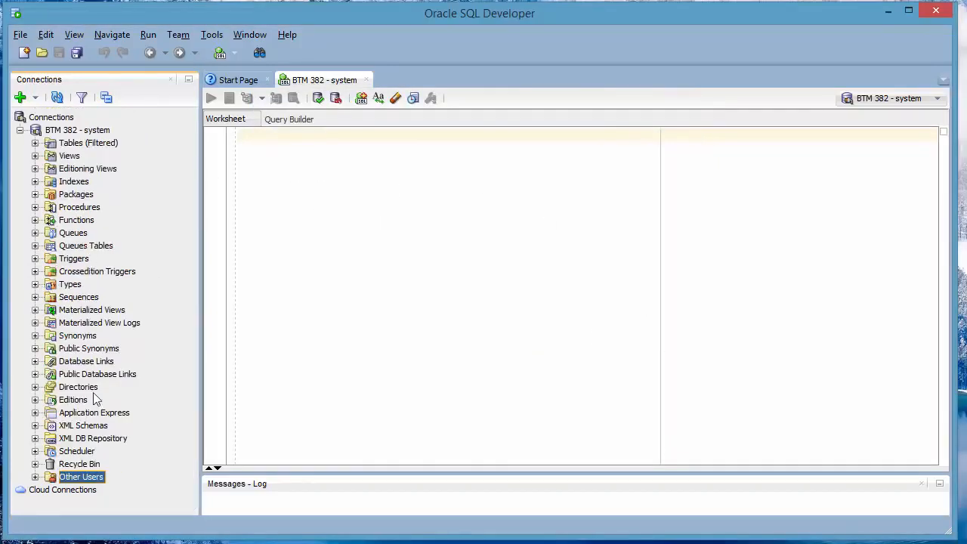
pyautogui.click(20, 131)
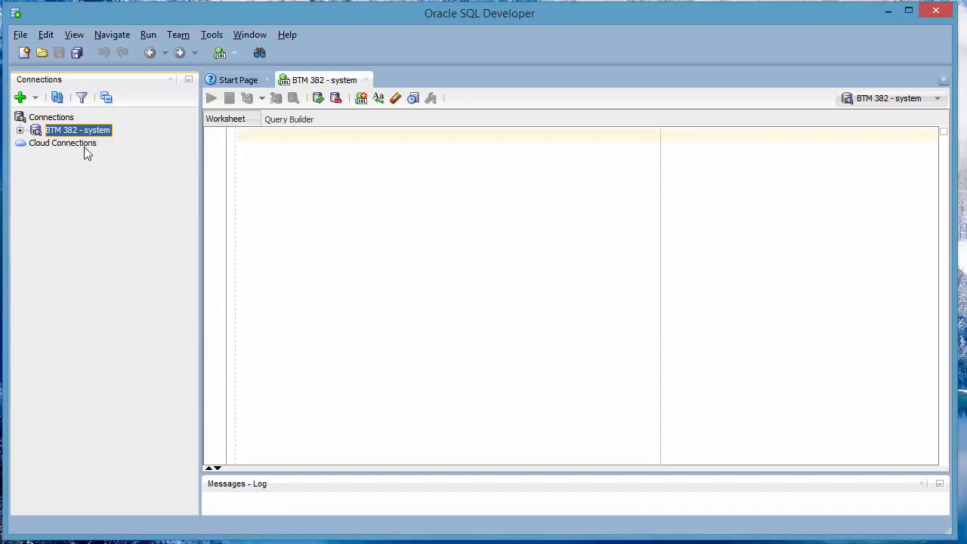
pyautogui.click(20, 131)
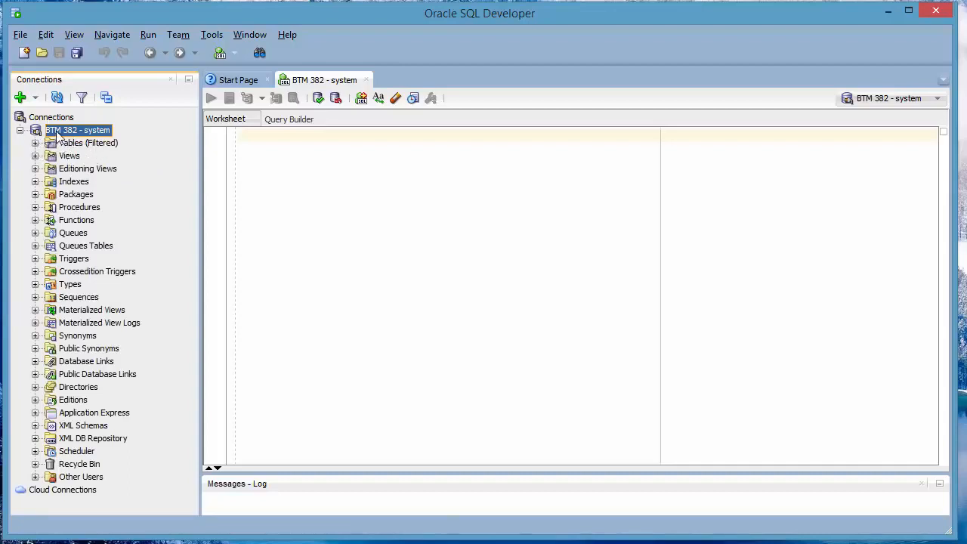
pyautogui.click(35, 143)
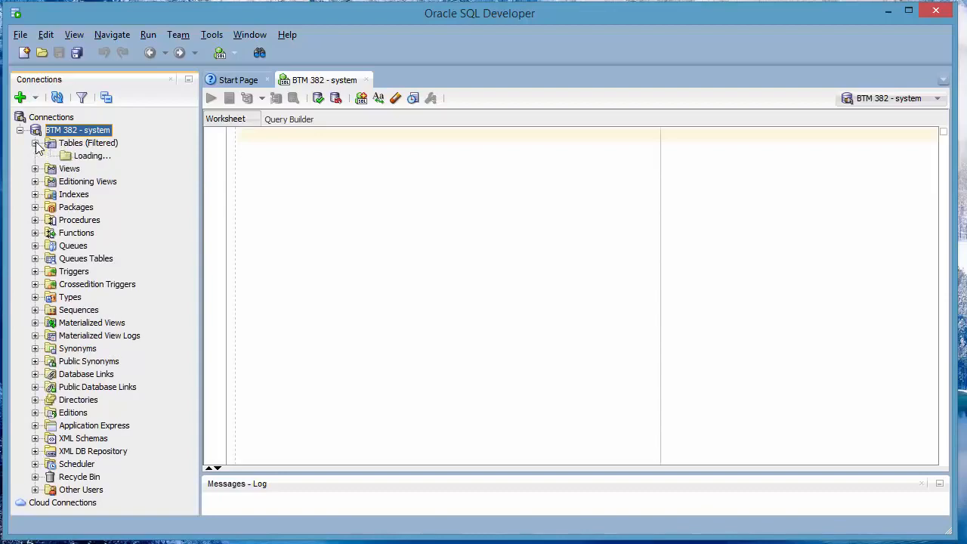
pyautogui.moveTo(193, 151); pyautogui.dragTo(215, 134)
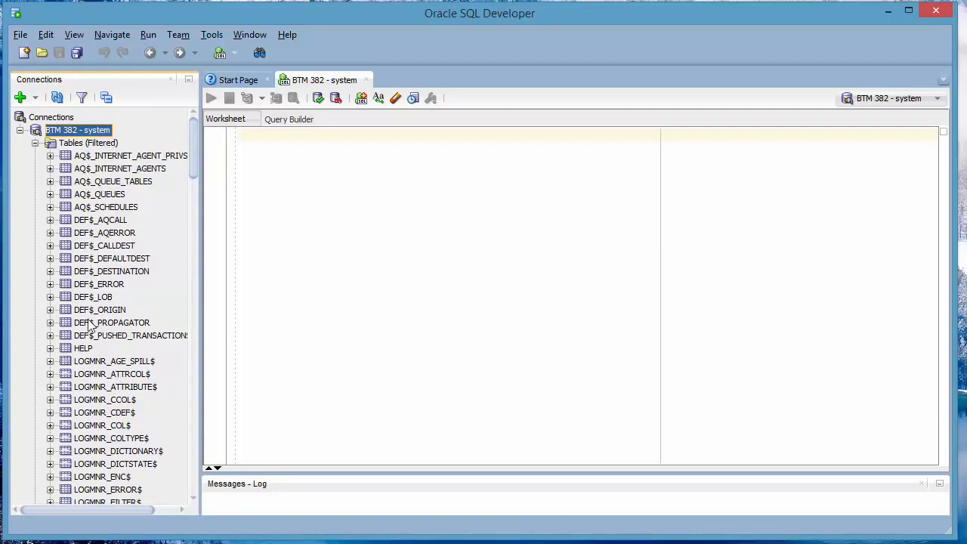
pyautogui.click(35, 143)
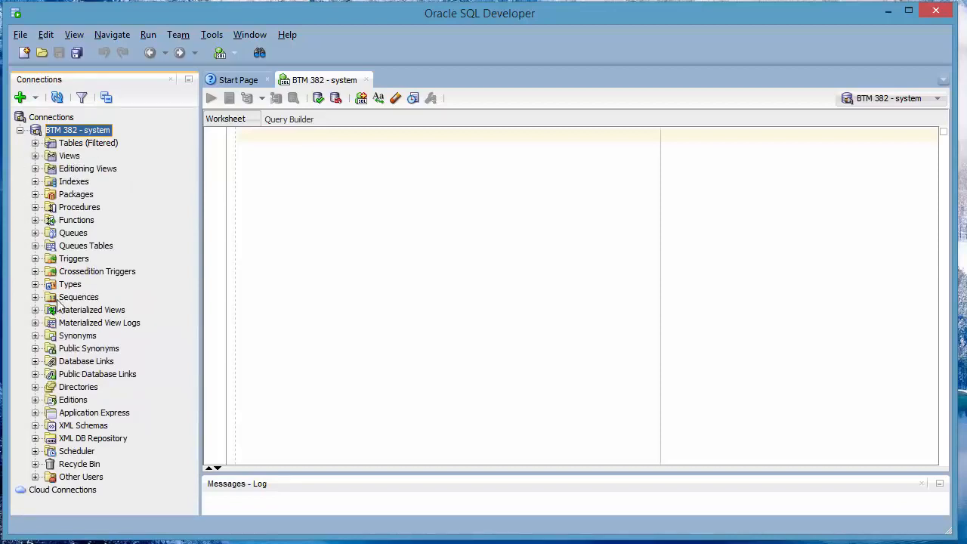
pyautogui.click(34, 142)
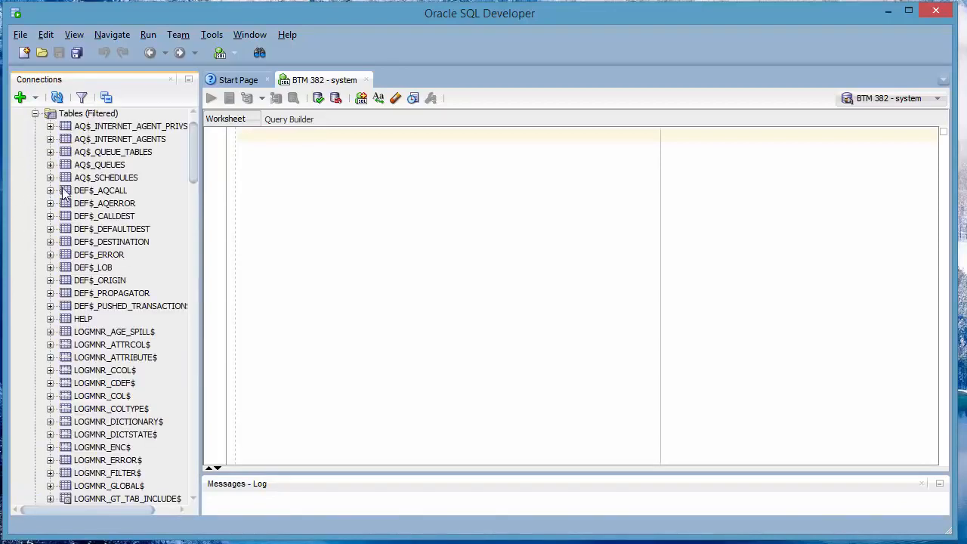
pyautogui.scroll(1, 68, 249)
# - Create a 'BTM 382' connection for the new database user and connect to it
pyautogui.click(21, 96)
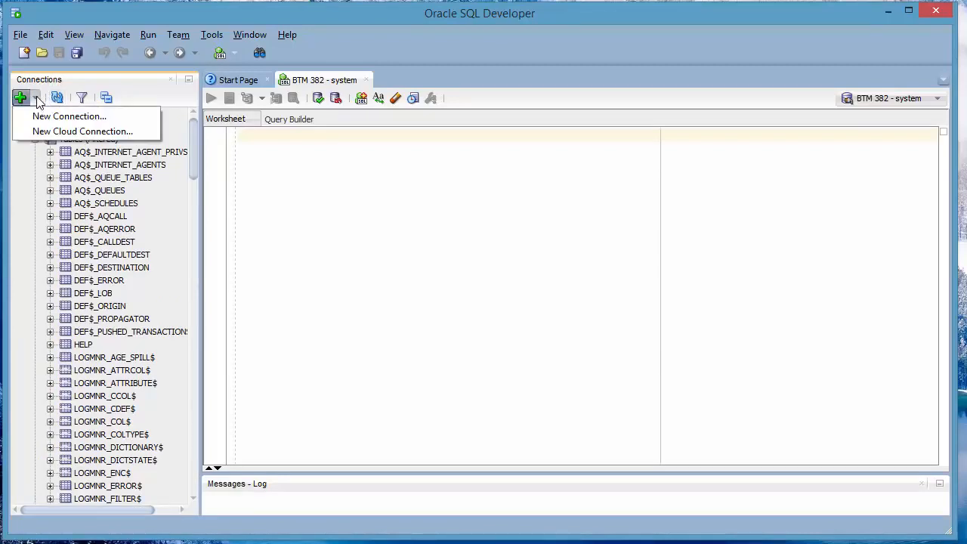
pyautogui.click(46, 115)
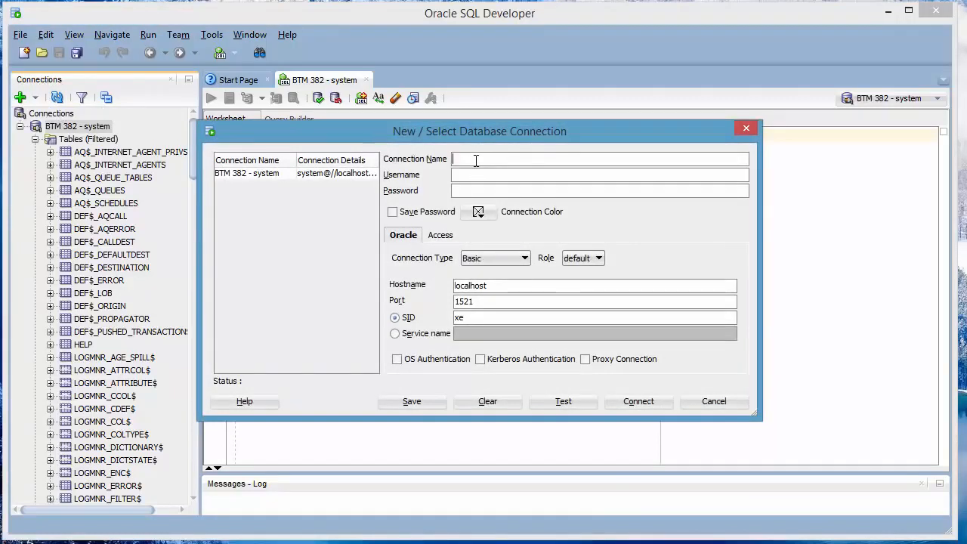
pyautogui.write('BTM 382')
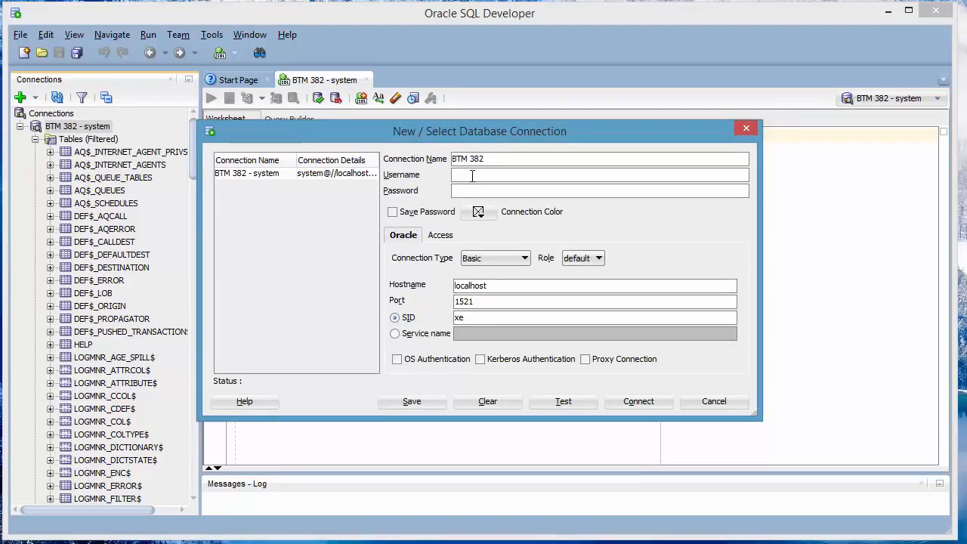
pyautogui.click(472, 176)
pyautogui.moveTo(504, 163); pyautogui.dragTo(440, 163)
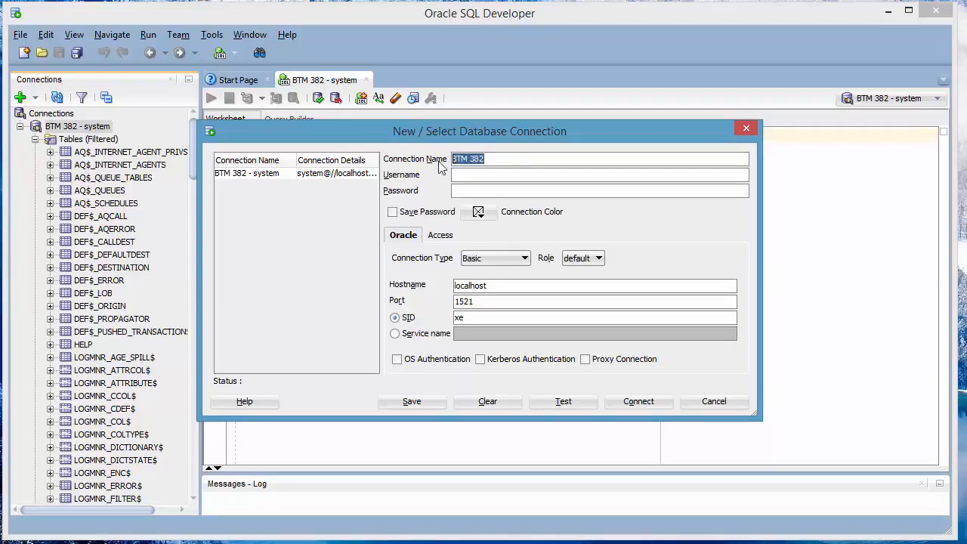
pyautogui.click(485, 176)
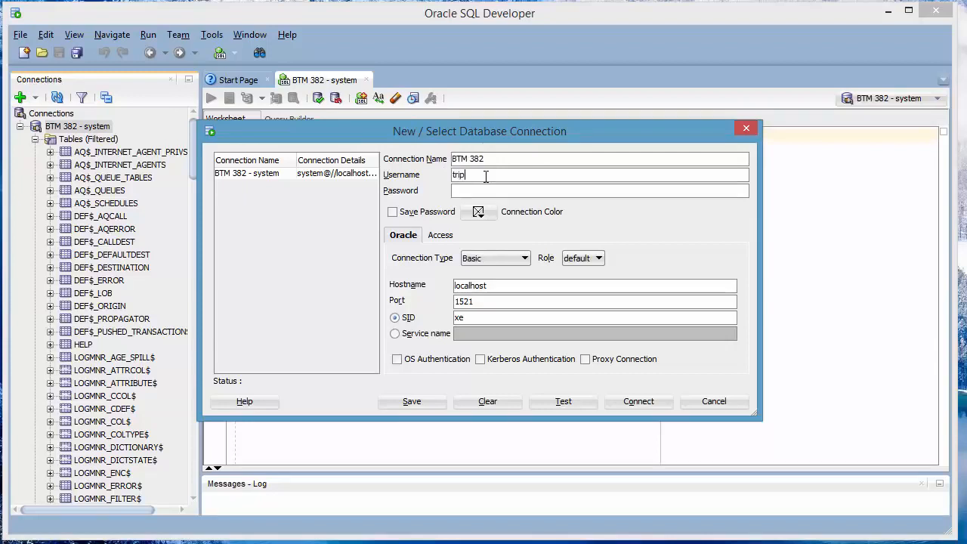
pyautogui.write('tripartio')
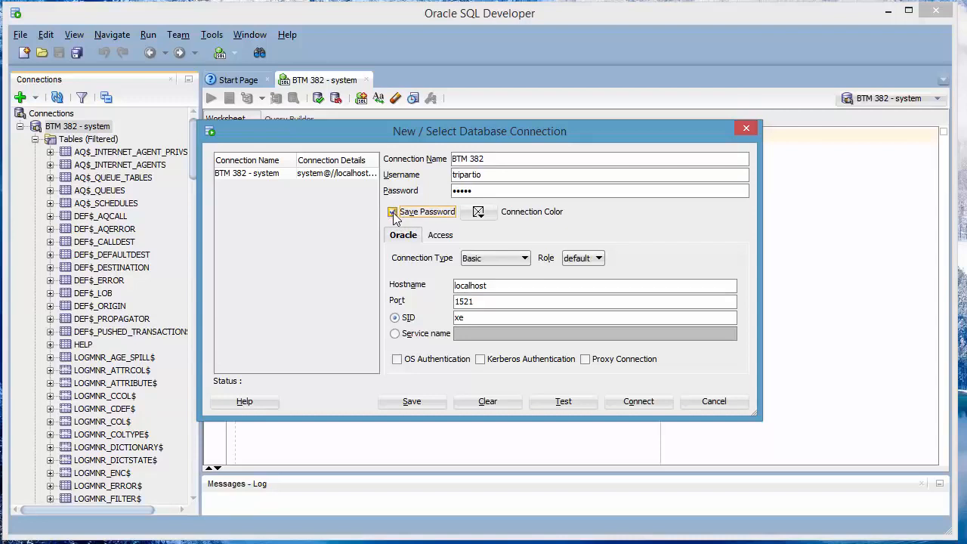
pyautogui.click(638, 401)
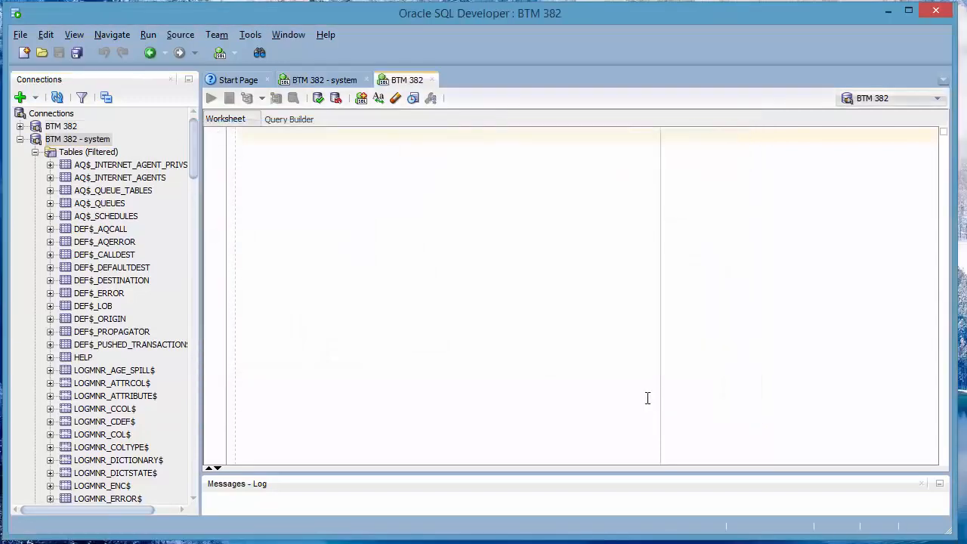
# - Expand the BTM 382 connection's folders, open its empty Tables (Filtered), and focus its worksheet
pyautogui.click(20, 139)
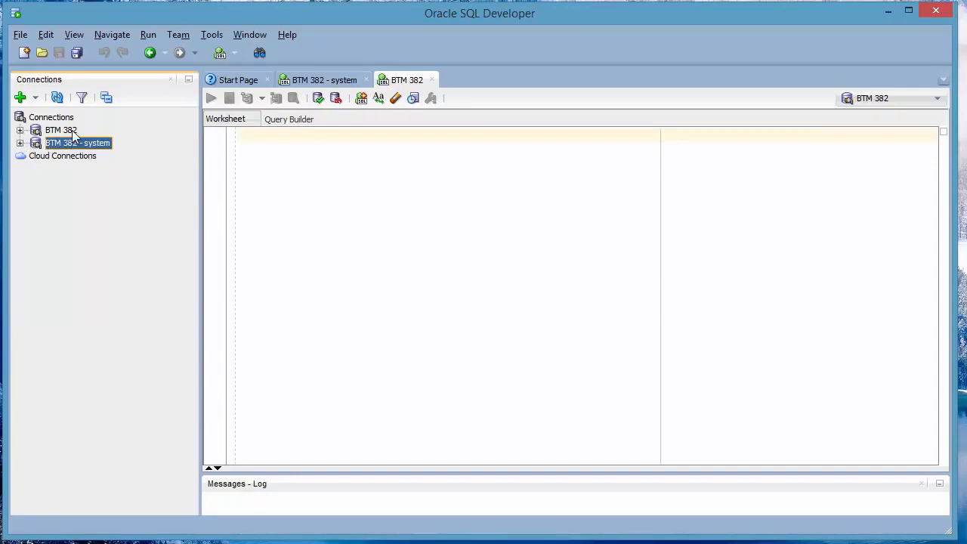
pyautogui.click(20, 131)
pyautogui.click(19, 131)
pyautogui.doubleClick(33, 144)
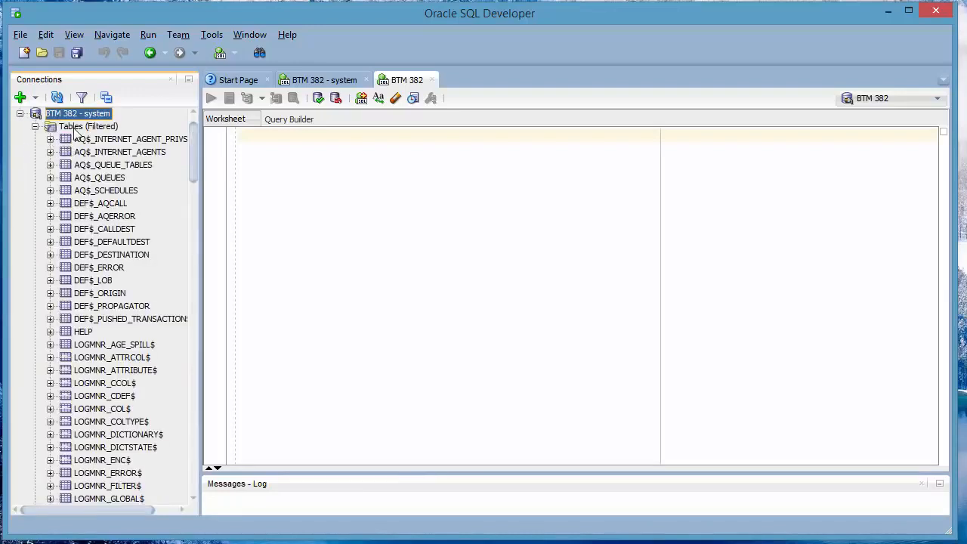
pyautogui.scroll(1, 106, 246)
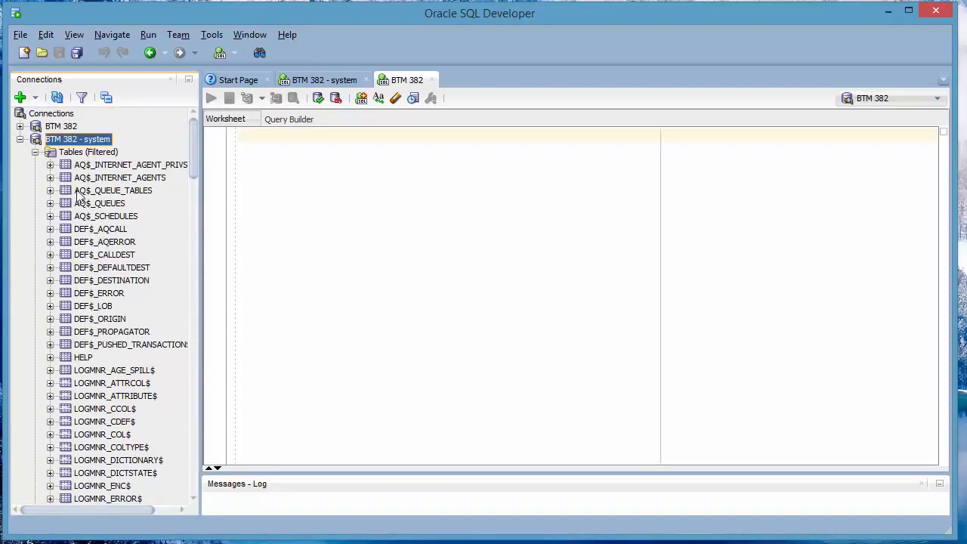
pyautogui.click(20, 127)
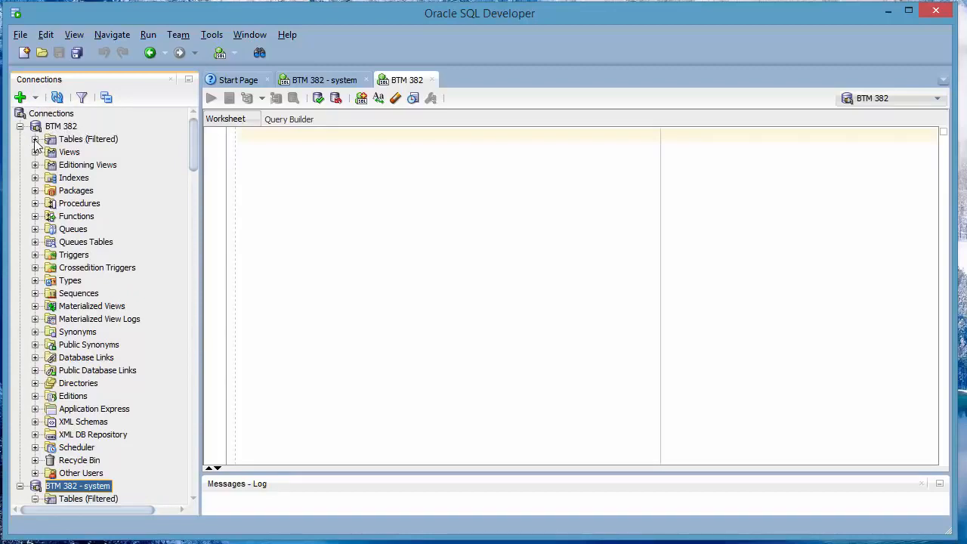
pyautogui.doubleClick(68, 143)
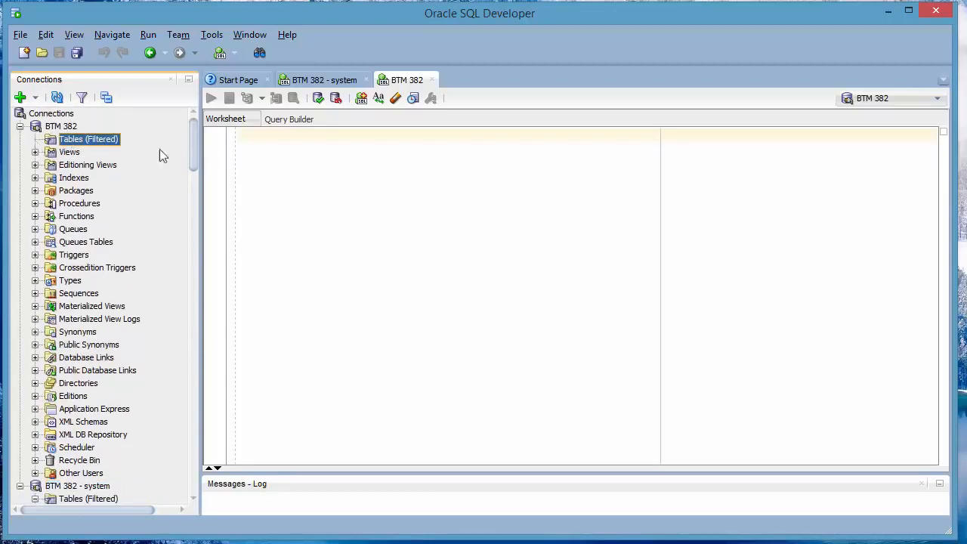
pyautogui.click(306, 181)
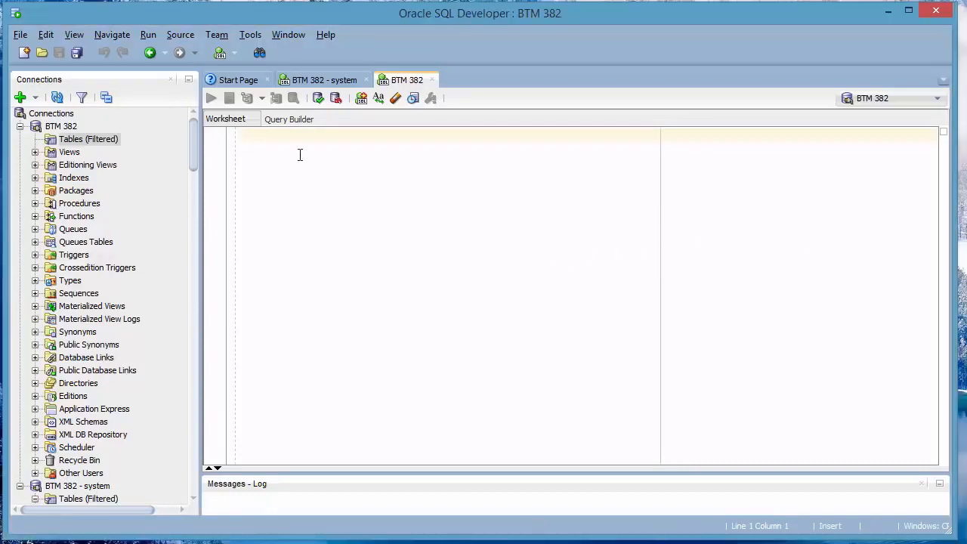
# - Paste the CREATE TABLE Persons statement into the BTM 382 worksheet and run it
pyautogui.rightClick(299, 181)
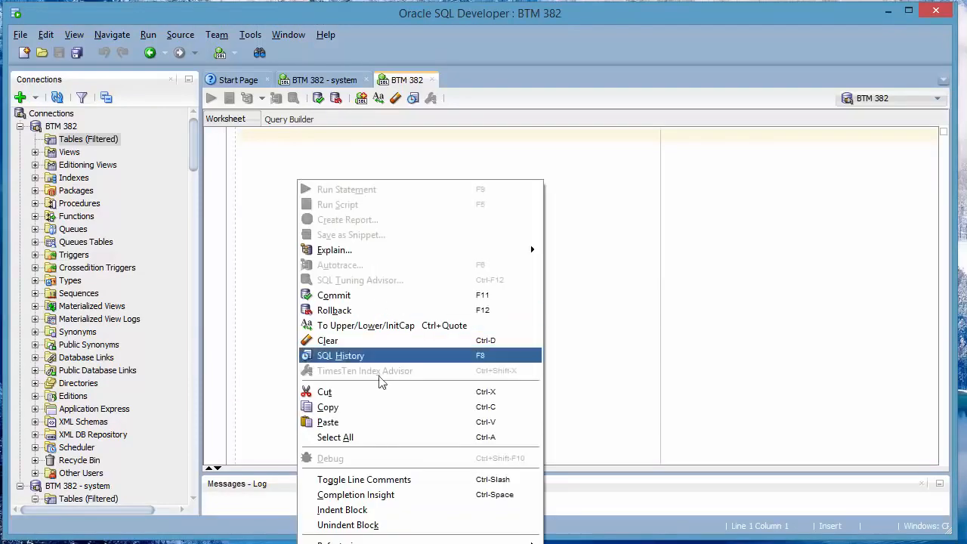
pyautogui.click(332, 422)
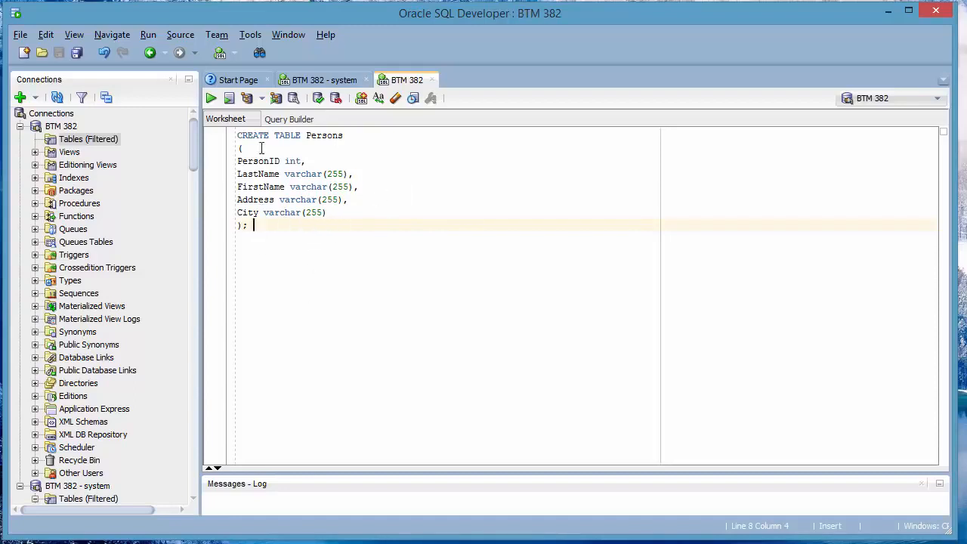
pyautogui.click(211, 99)
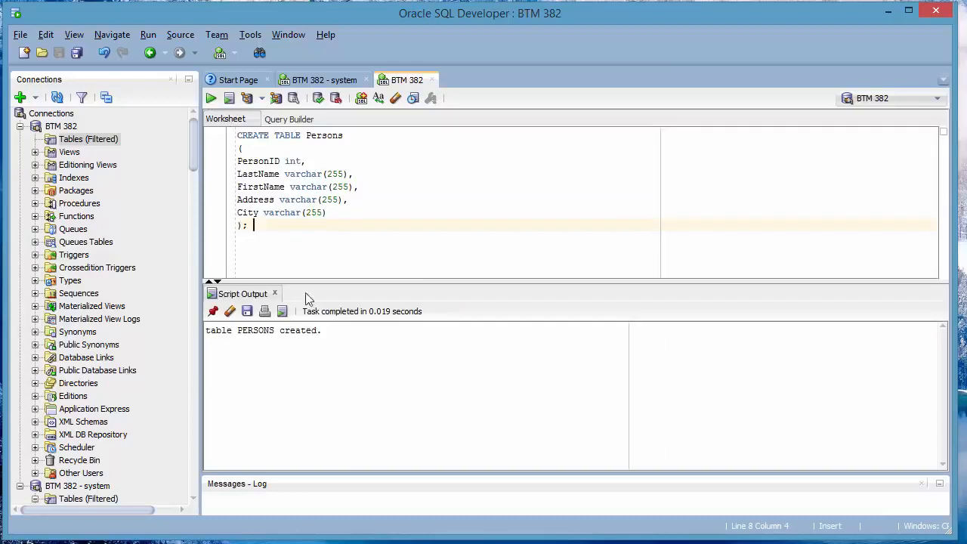
# - Refresh BTM 382's tables and open PERSONS to show its five columns, PERSONID through CITY
pyautogui.click(58, 101)
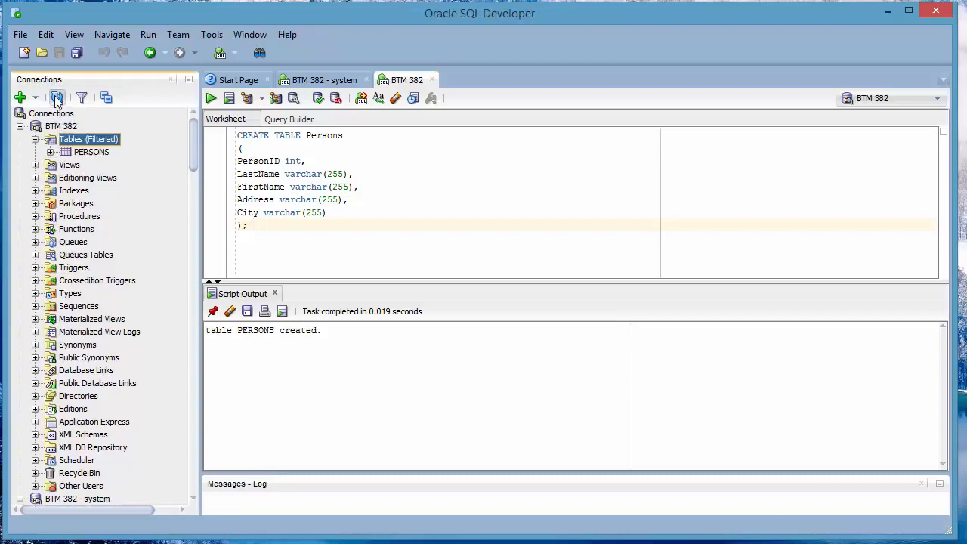
pyautogui.doubleClick(81, 153)
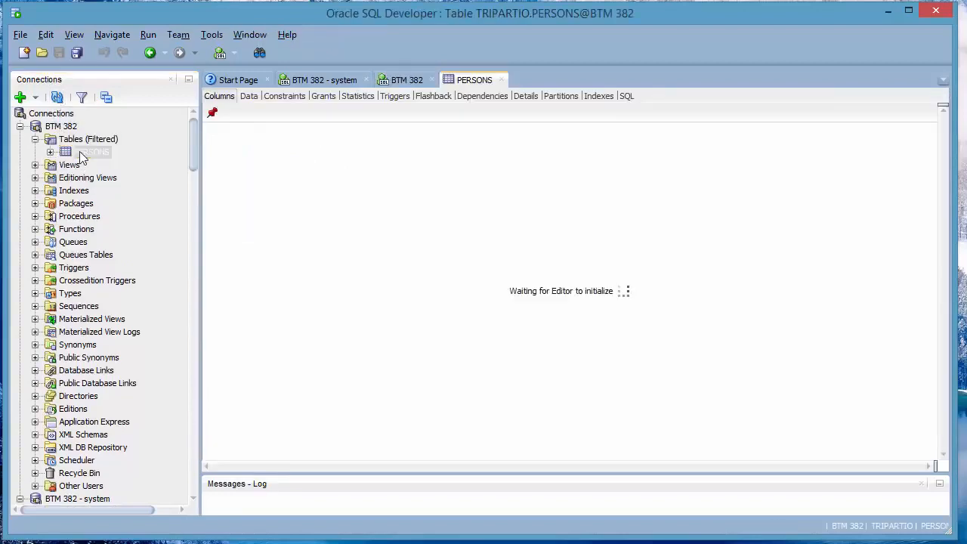
pyautogui.click(35, 139)
pyautogui.click(20, 127)
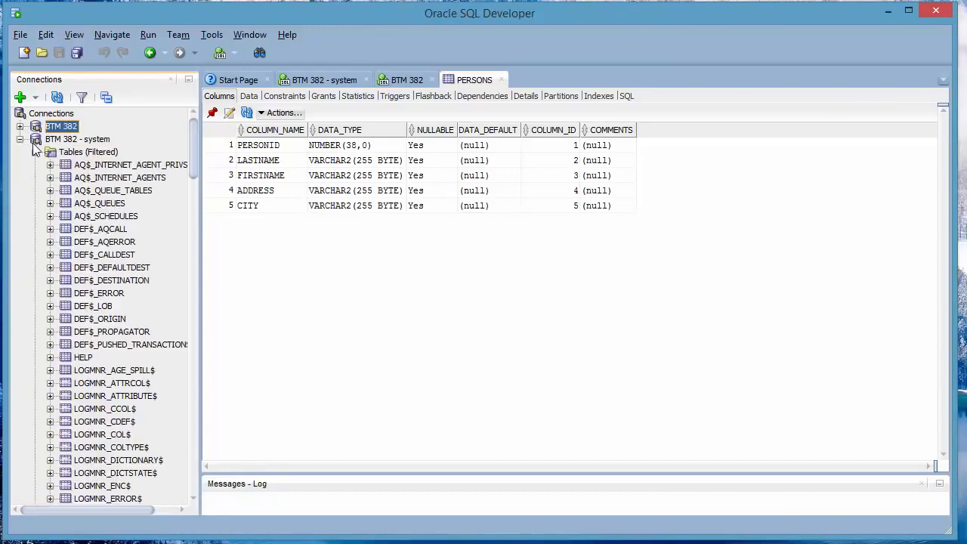
# - Open a new SQL worksheet on the BTM 382 - system connection
pyautogui.click(36, 156)
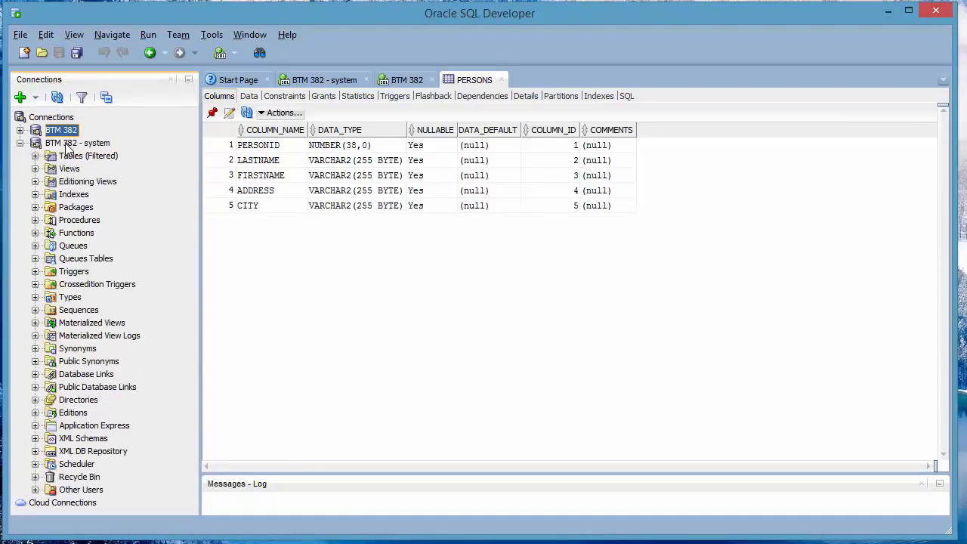
pyautogui.rightClick(68, 143)
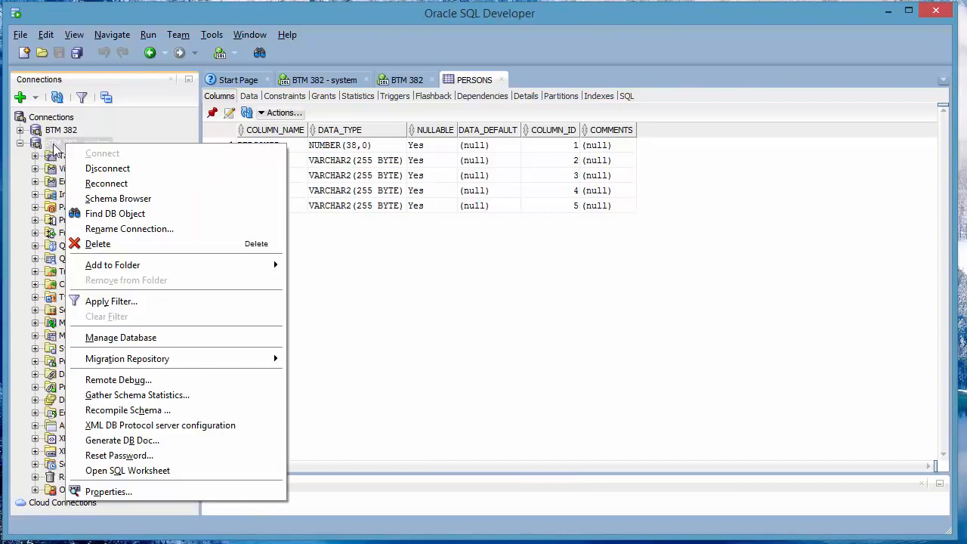
pyautogui.click(344, 83)
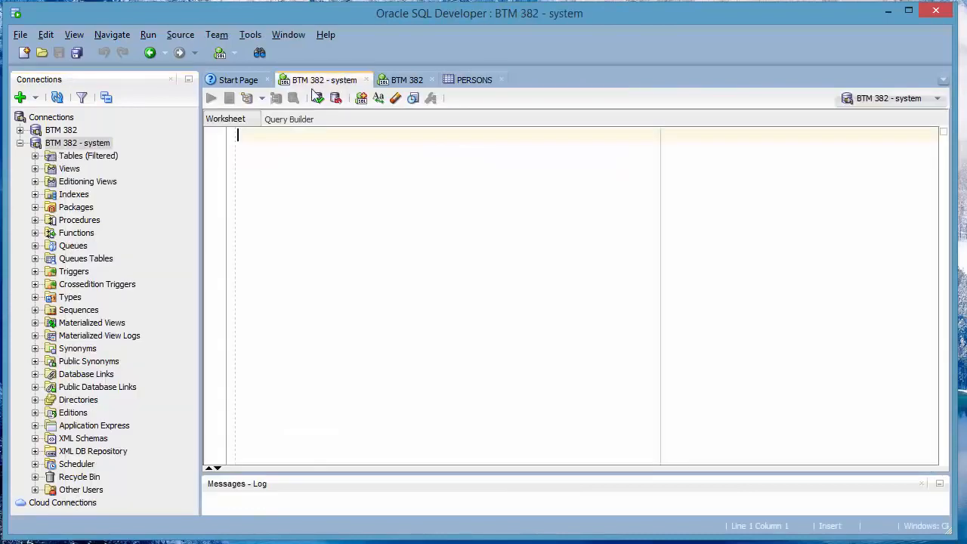
# - Paste and run CREATE TABLE Persons there, so the system connection reports 'table PERSONS created.'
pyautogui.rightClick(273, 145)
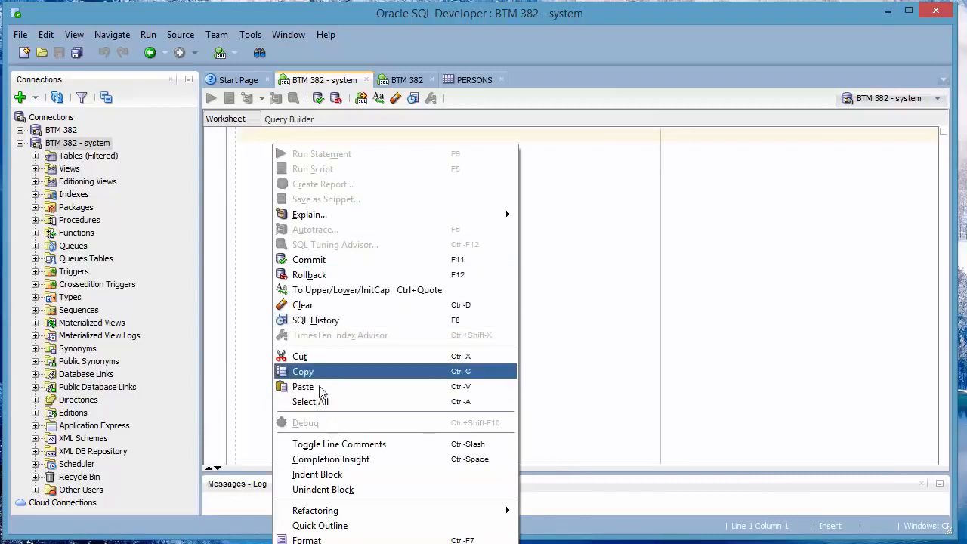
pyautogui.click(322, 386)
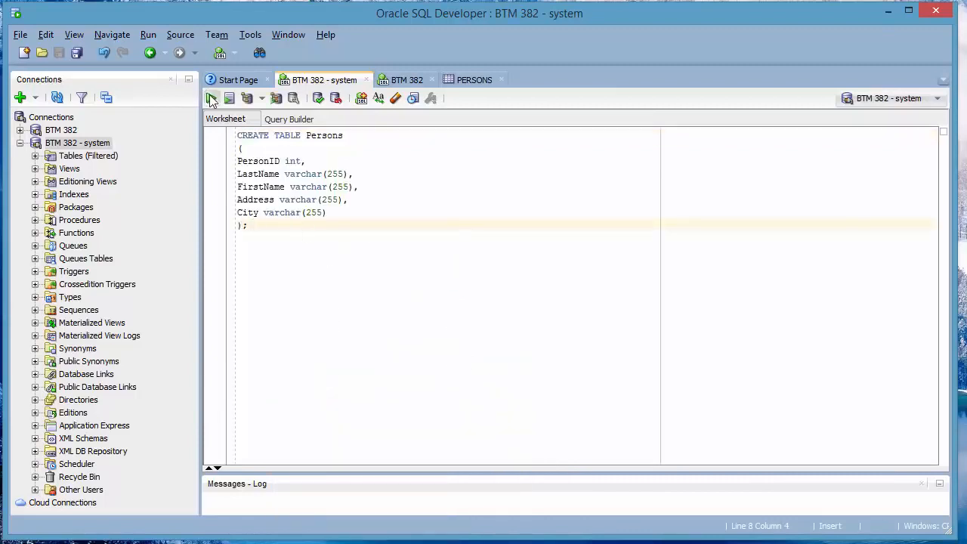
pyautogui.click(211, 99)
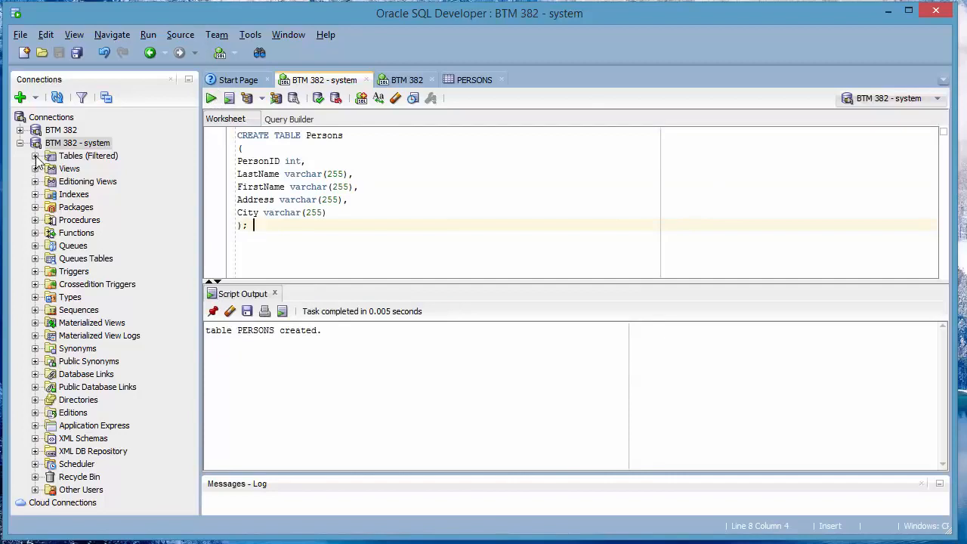
pyautogui.click(35, 156)
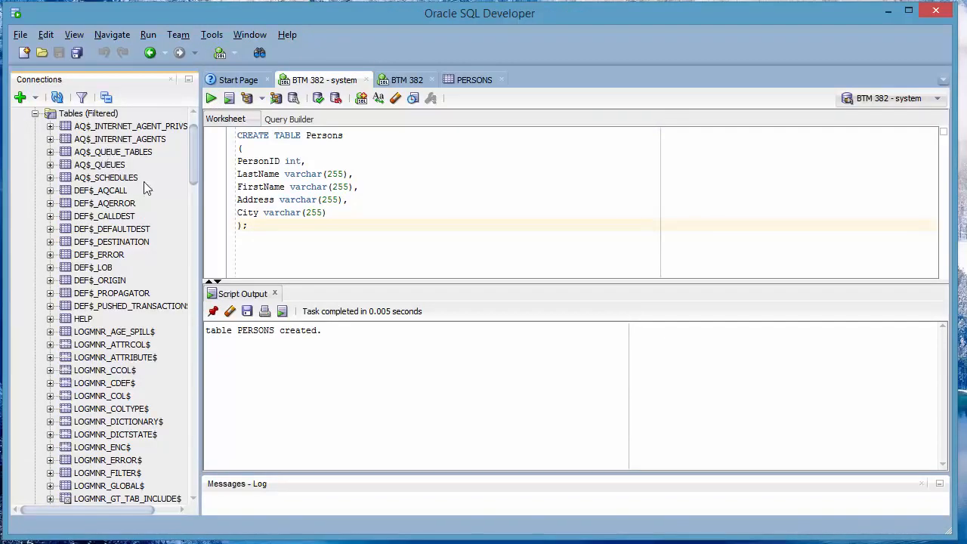
# - Locate PERSONS in the system schema's Tables (Filtered) list and open its details
pyautogui.moveTo(193, 150); pyautogui.dragTo(97, 96)
pyautogui.moveTo(194, 145); pyautogui.dragTo(205, 349)
pyautogui.click(84, 300)
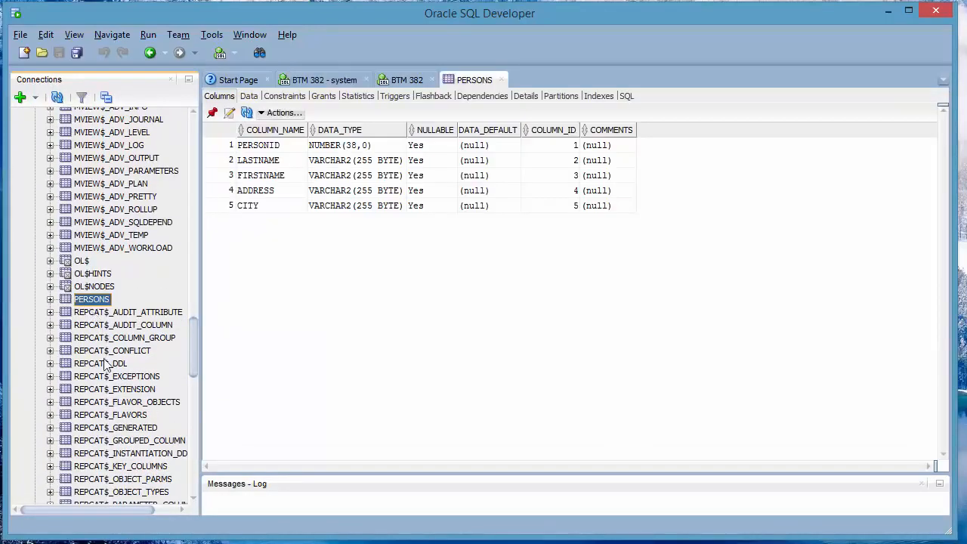
pyautogui.scroll(-5, 104, 366)
pyautogui.scroll(2, 105, 365)
pyautogui.scroll(5, 104, 365)
pyautogui.moveTo(194, 340); pyautogui.dragTo(182, 136)
# - Collapse system, expand BTM 382's Tables folder and select its PERSONS table
pyautogui.click(19, 143)
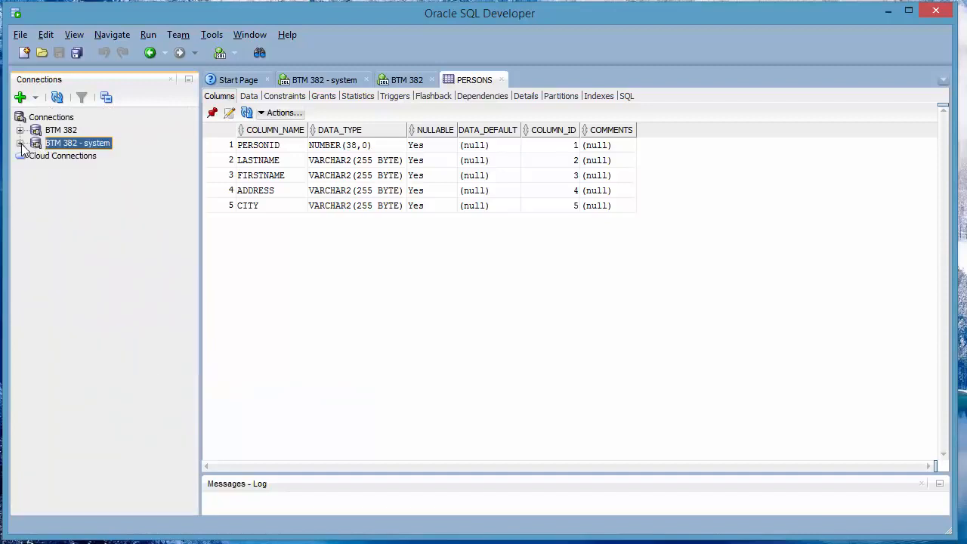
pyautogui.click(20, 130)
pyautogui.click(34, 142)
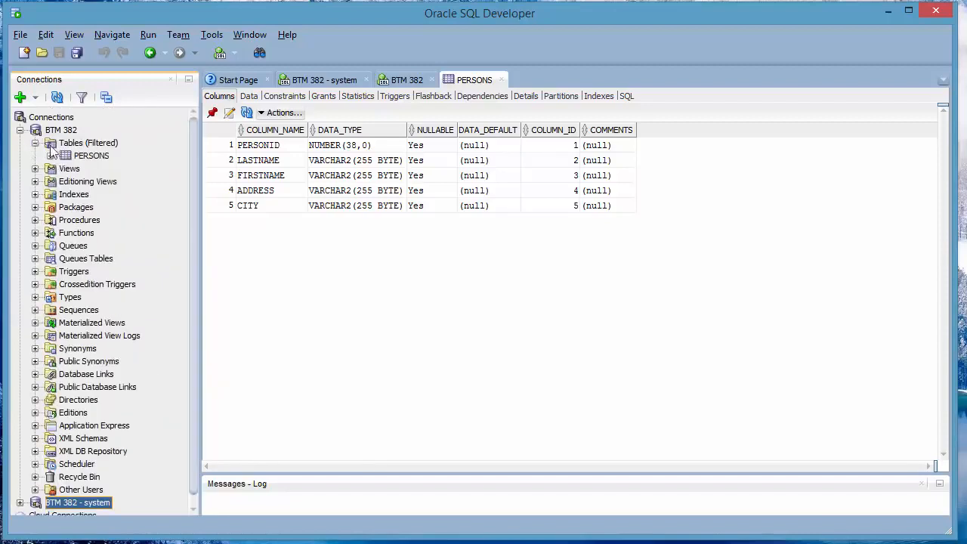
pyautogui.click(74, 143)
pyautogui.click(84, 156)
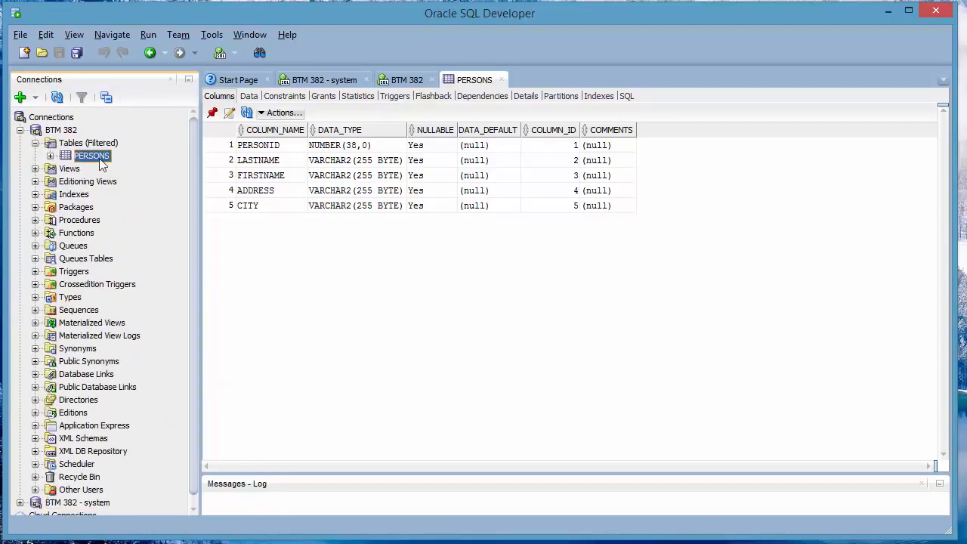